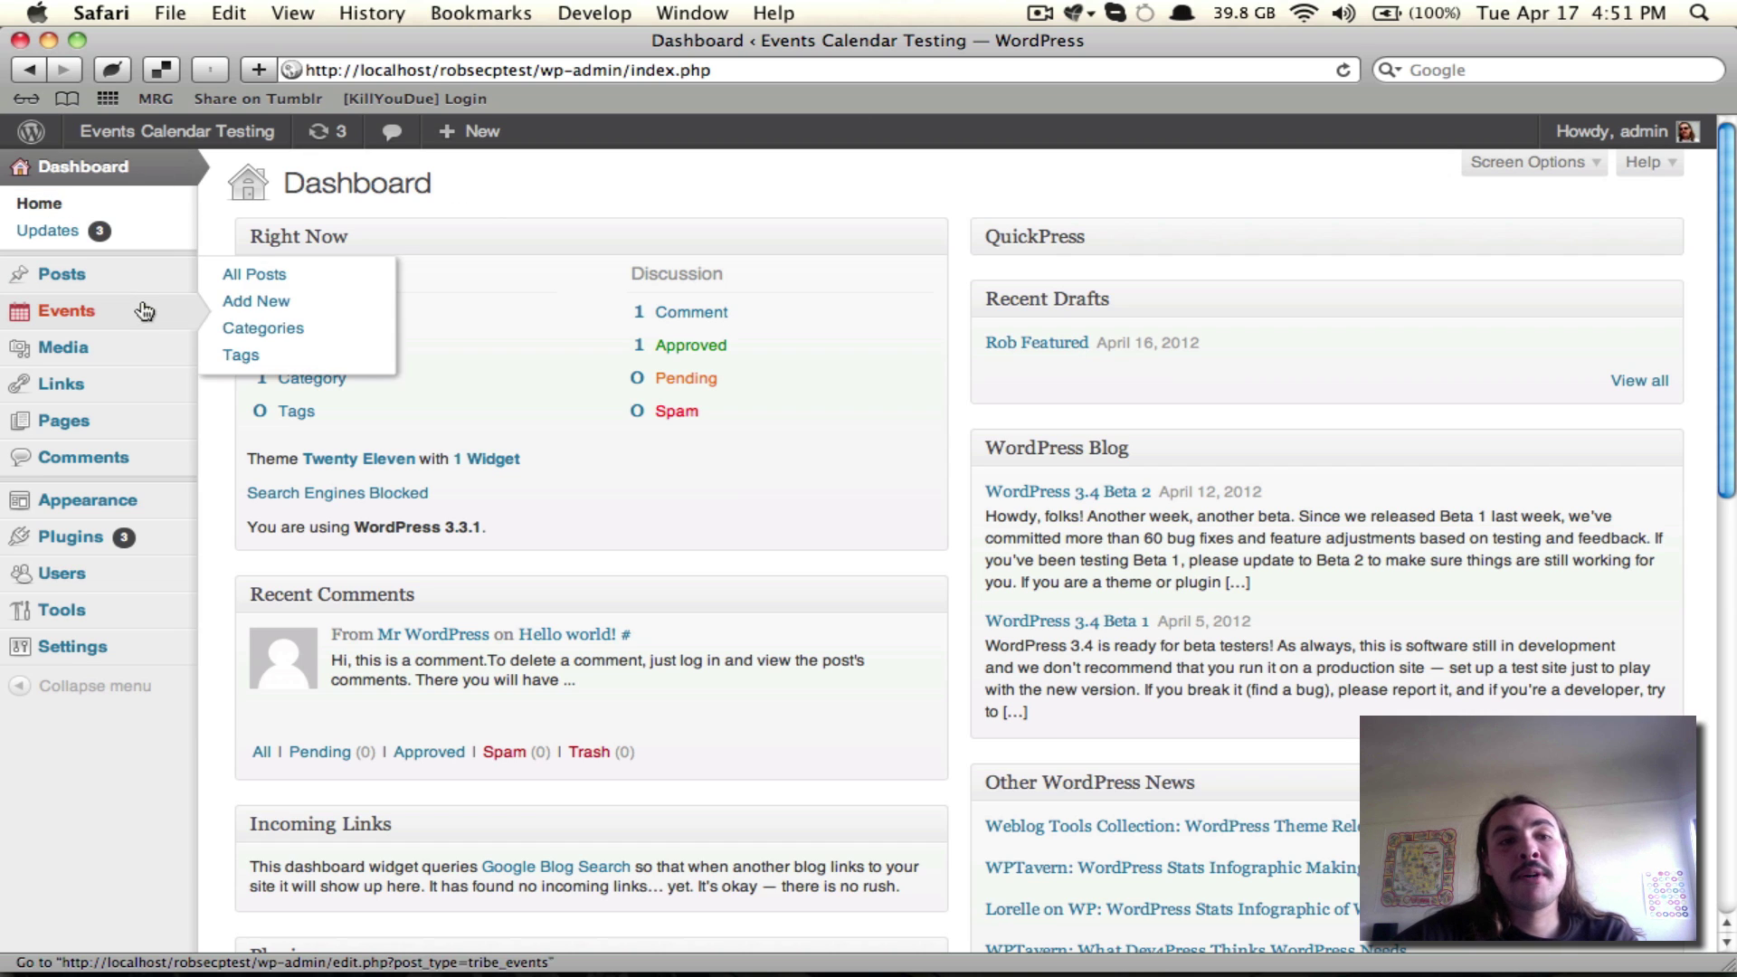
Step: Add a new event titled with the host's name plus 'Eventbrite Celebration Will Rule'
{"action": "mouse_move", "coordinate": [145, 311]}
{"action": "left_click", "coordinate": [246, 346]}
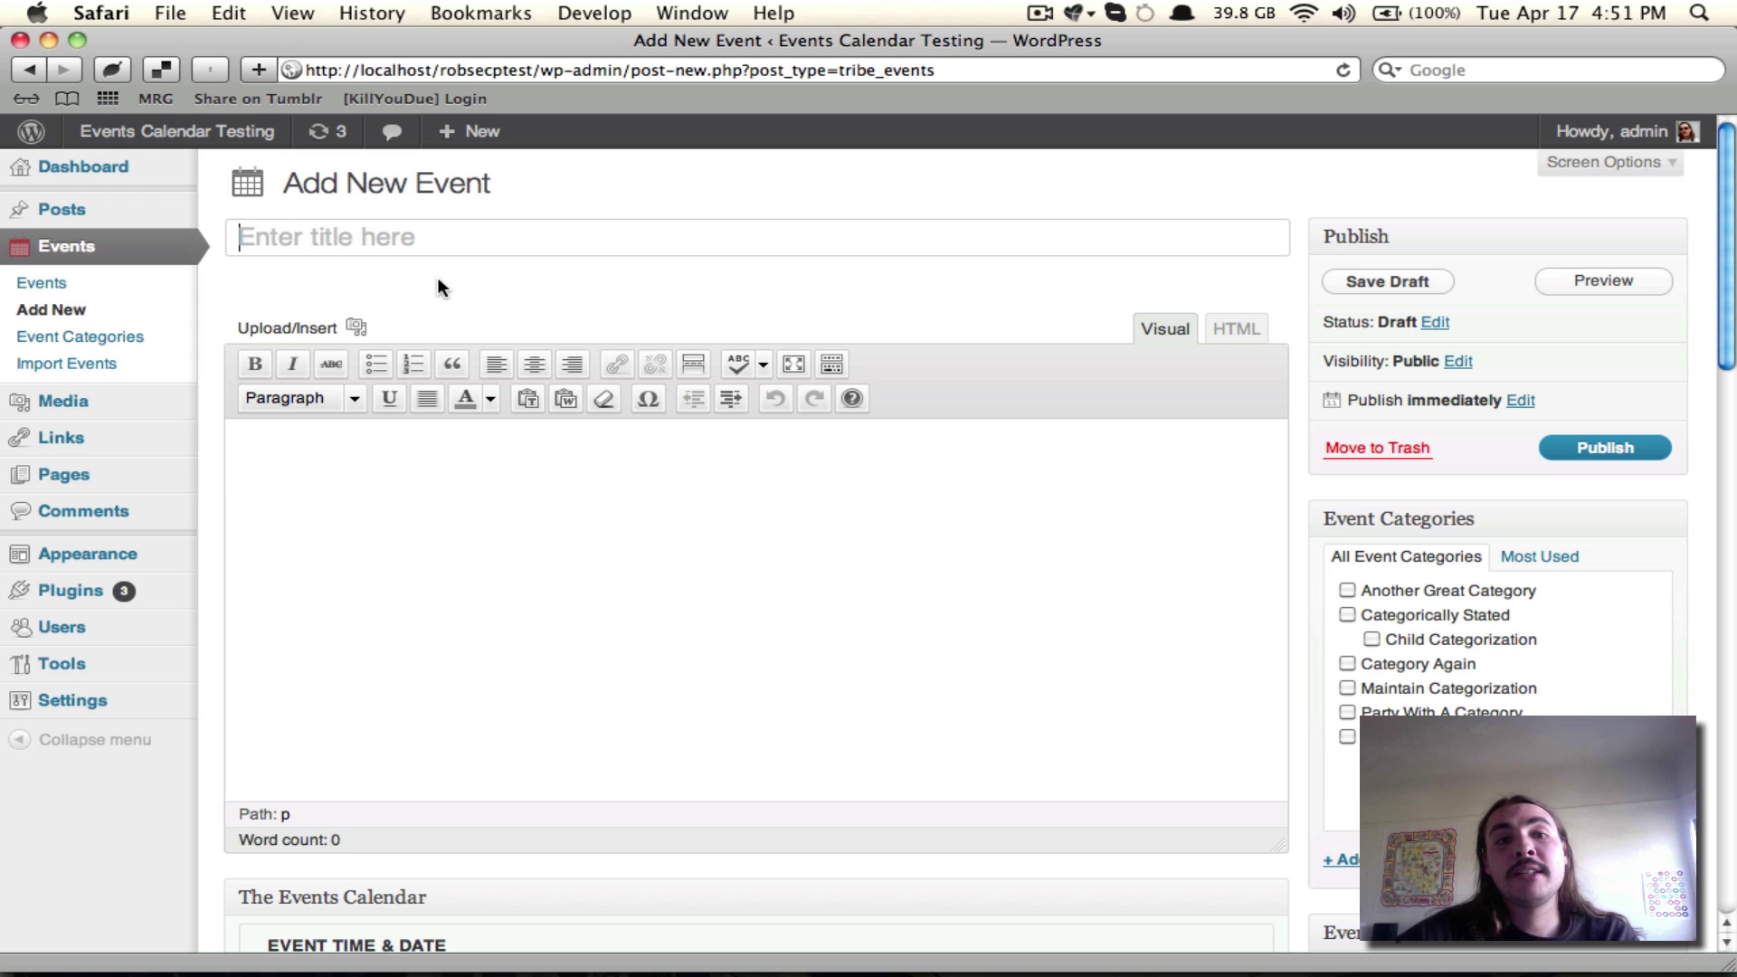
{"action": "key", "text": "shift"}
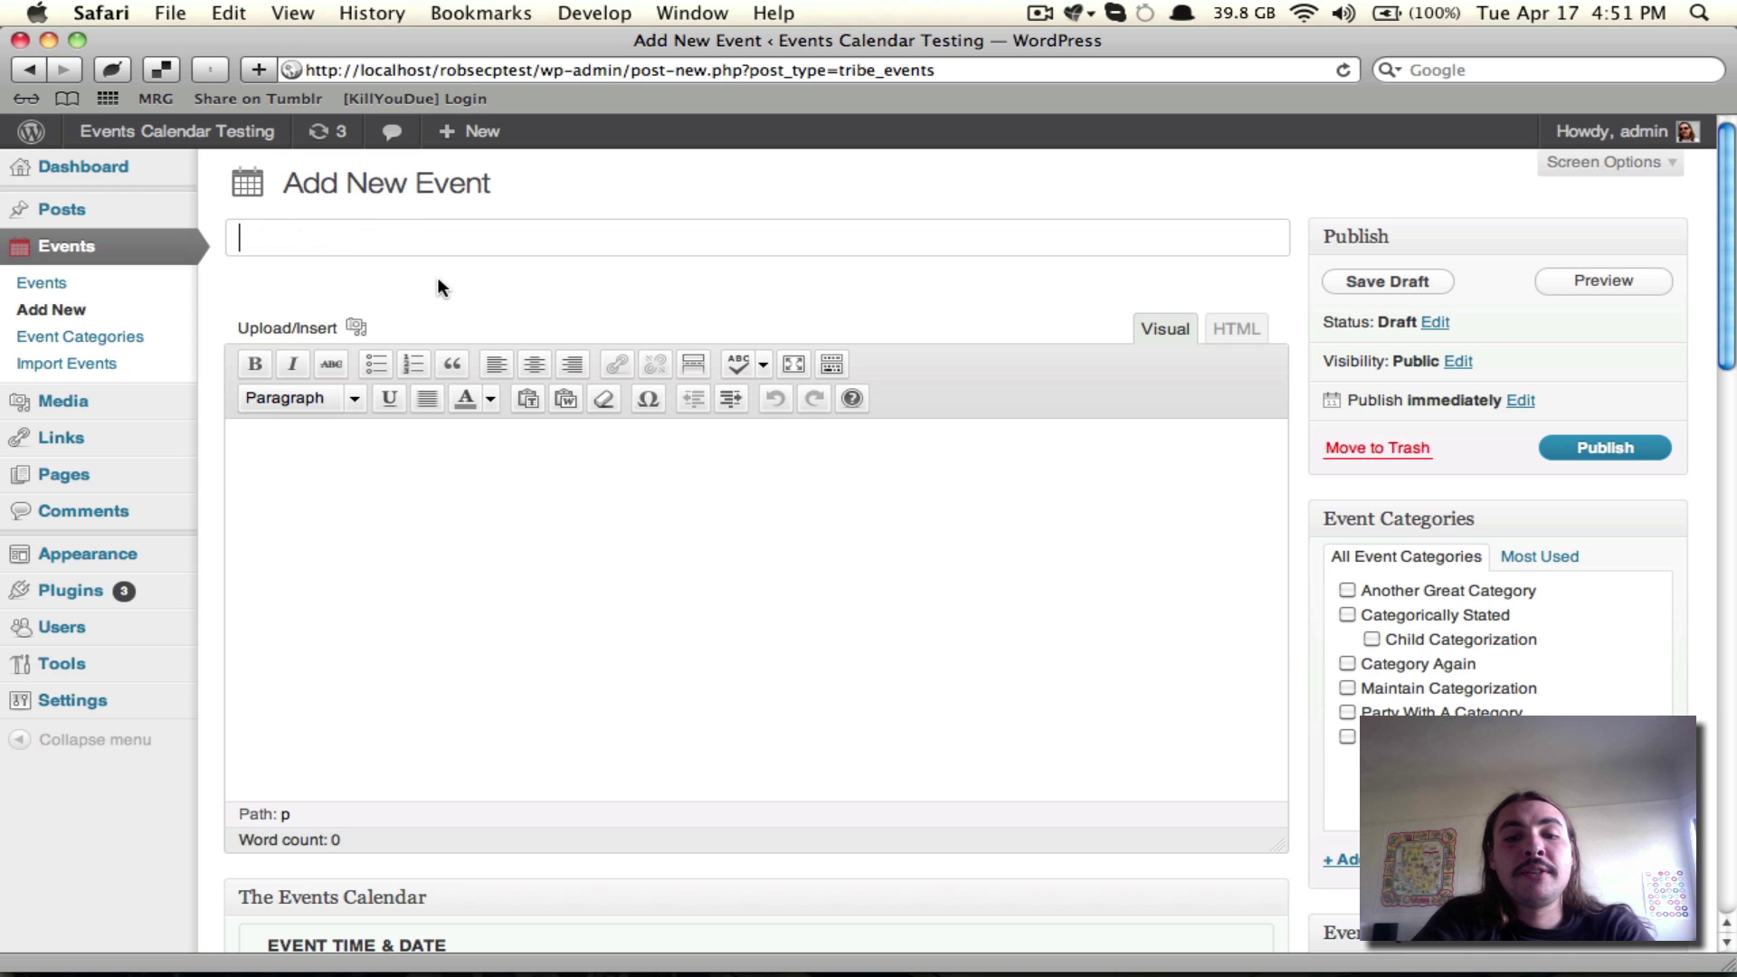
{"action": "type", "text": "Rob's Eventbrite C"}
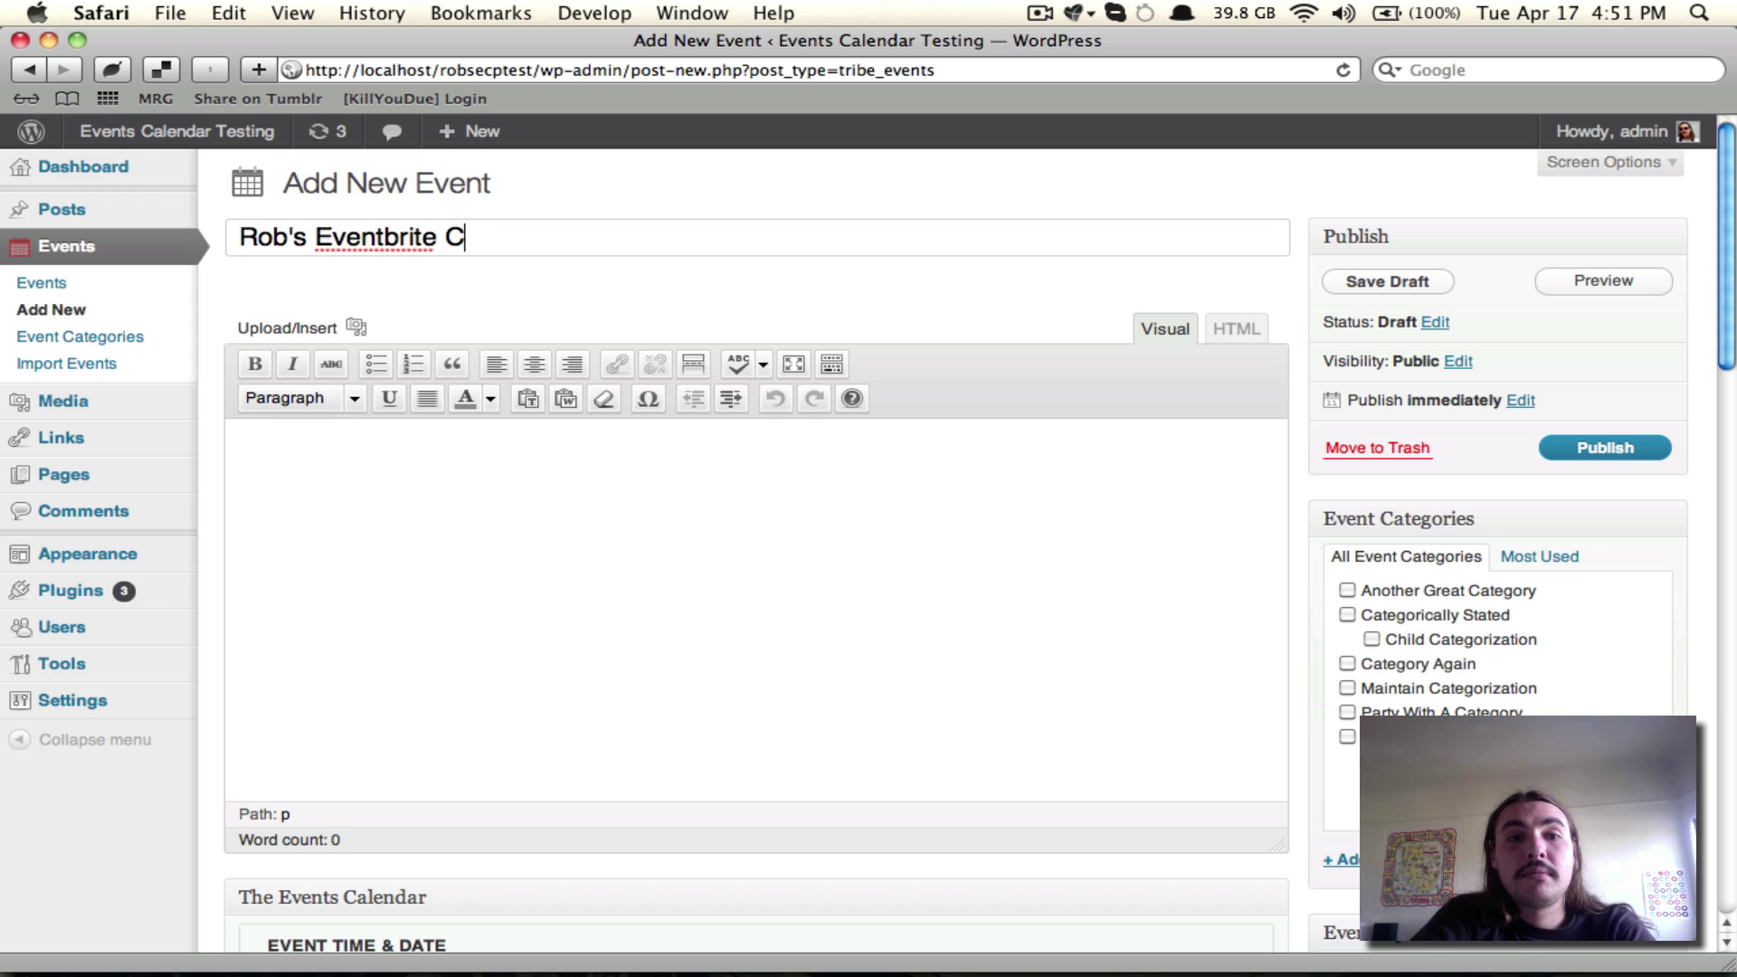
{"action": "type", "text": "elebration Will Rule"}
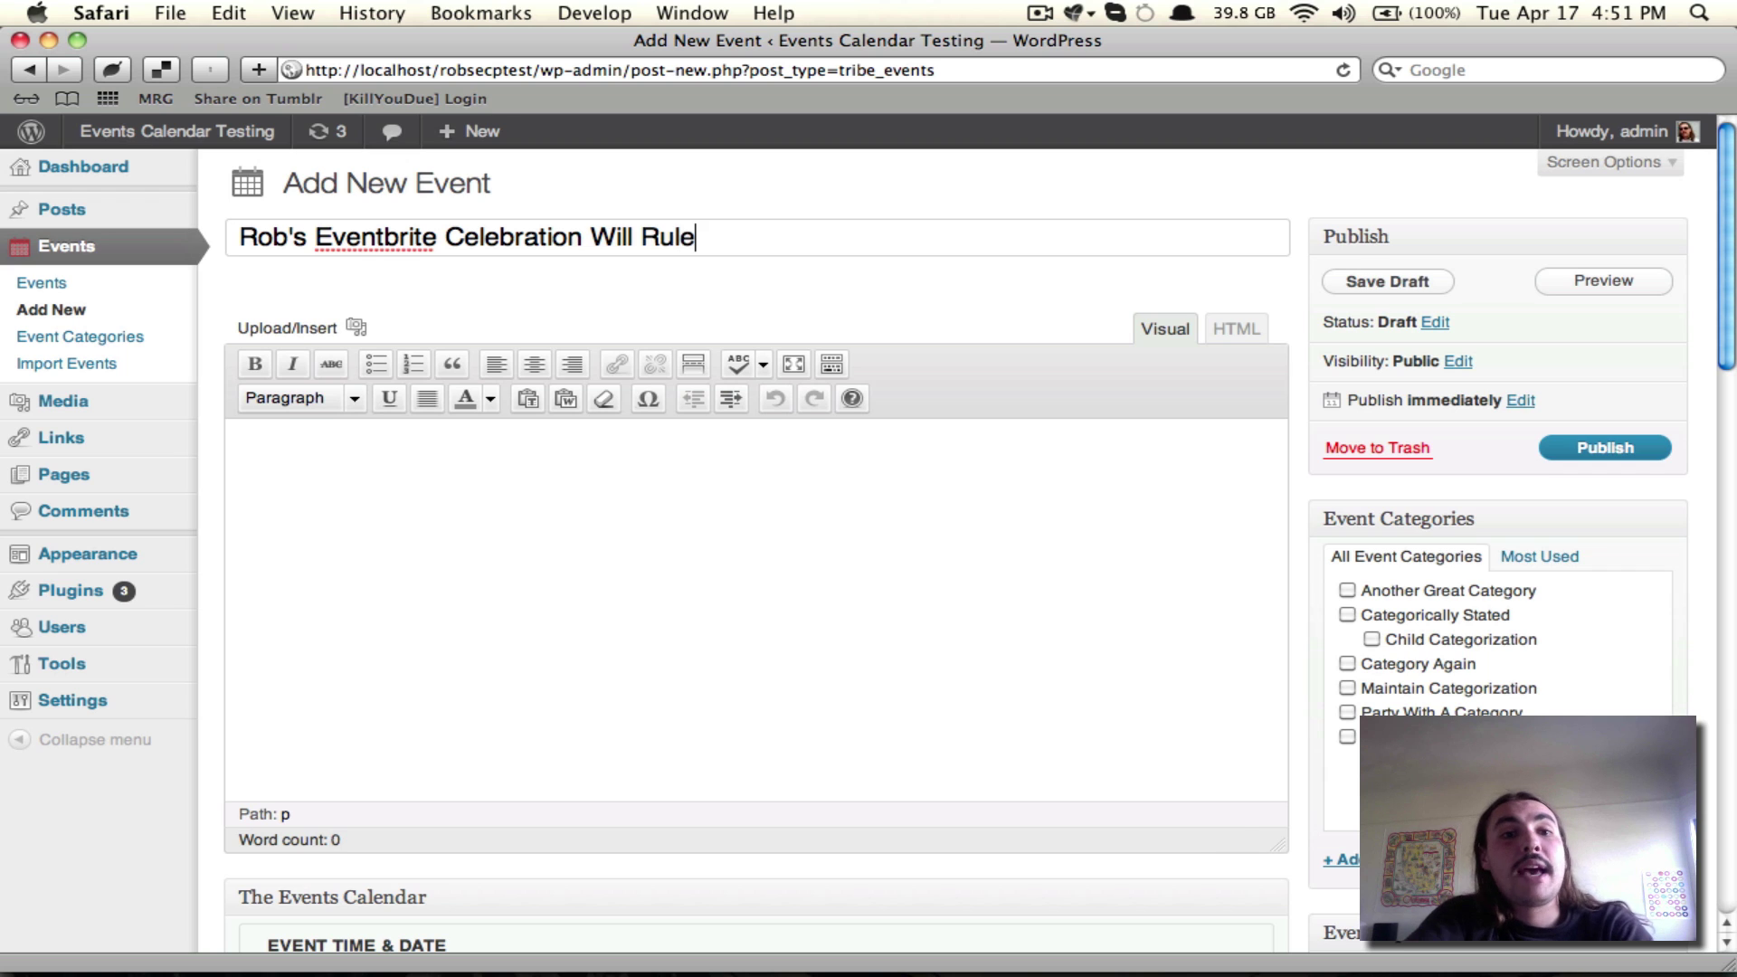
Step: Begin the event description in the editor, correcting a typo
{"action": "key", "text": "Tab"}
{"action": "type", "text": "Descripoi"}
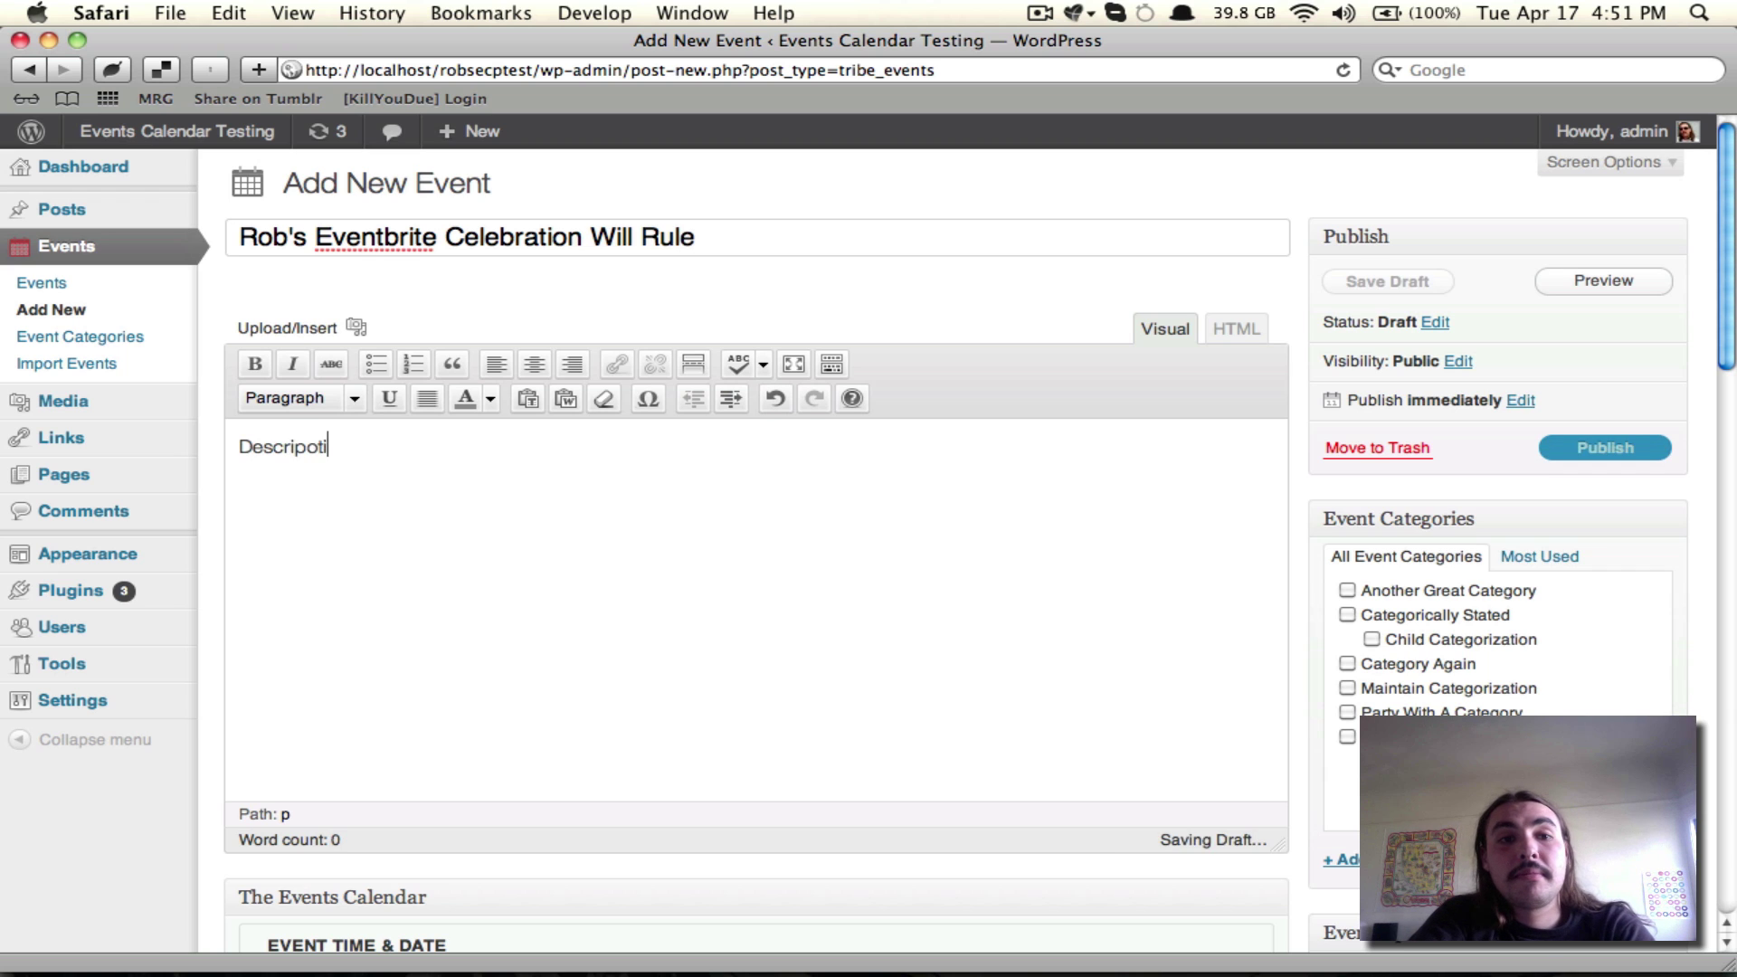
{"action": "key", "text": "BackSpace"}
{"action": "key", "text": "BackSpace"}
Step: Finish the description as 'Description here.' and tick Another Great Category and Categorically Stated
{"action": "type", "text": "tion here."}
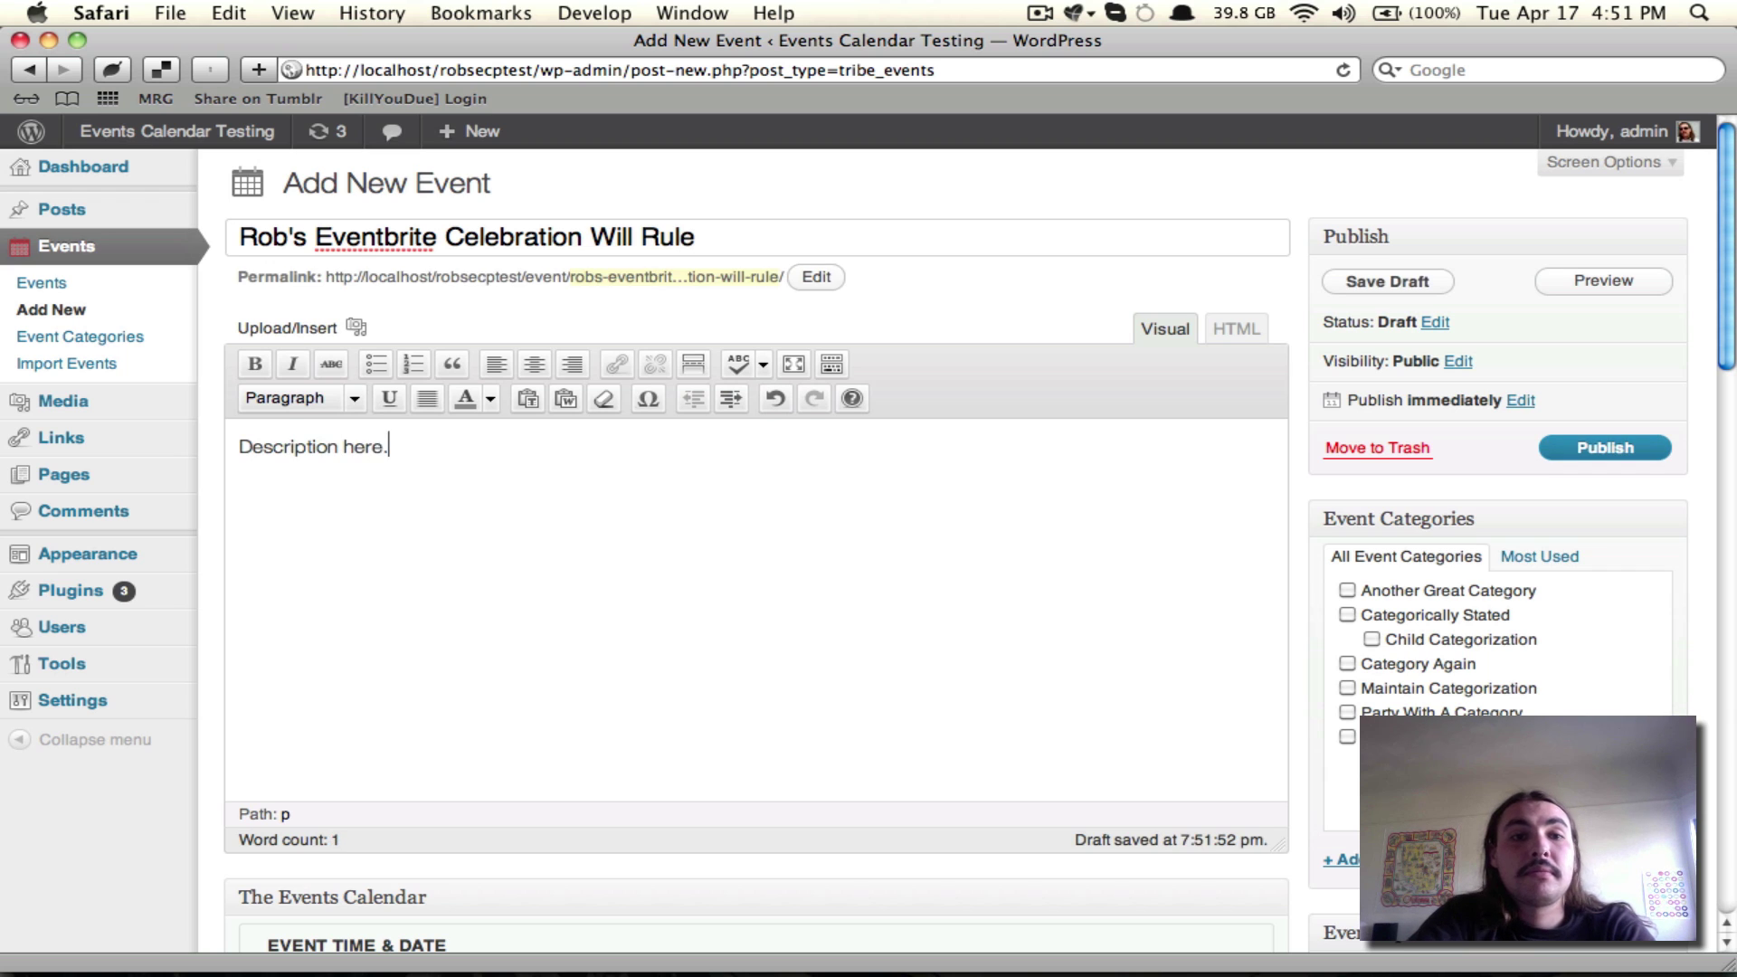
{"action": "left_click", "coordinate": [1473, 593]}
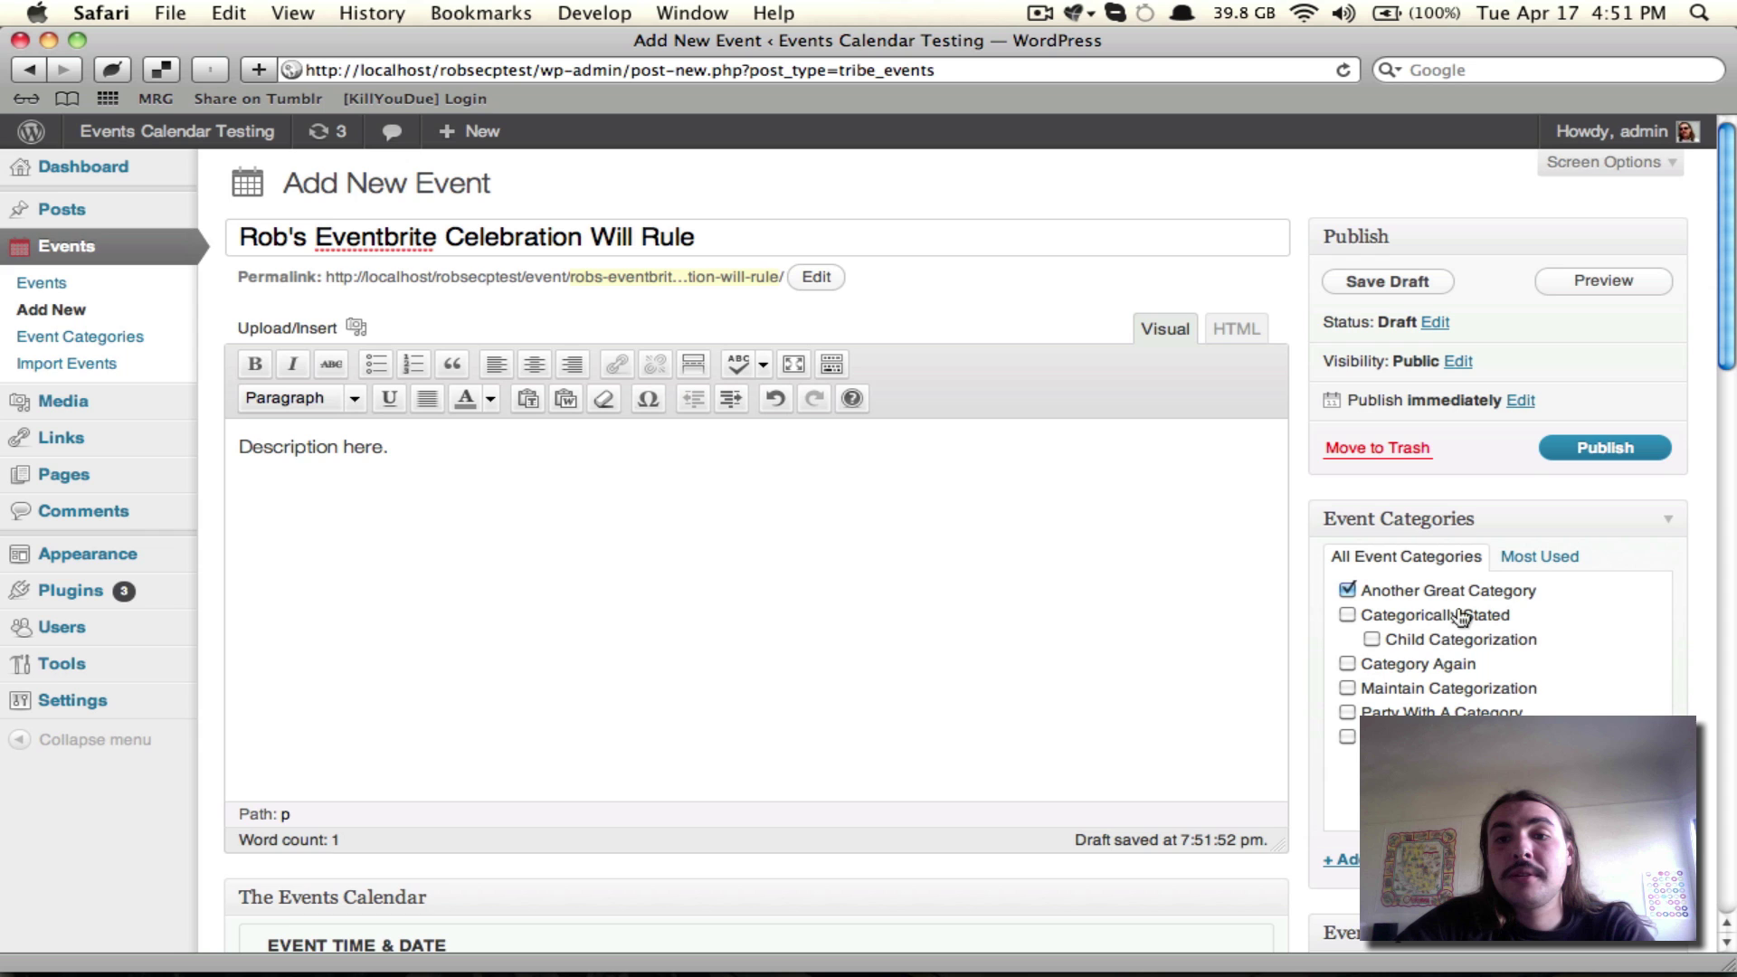
{"action": "left_click", "coordinate": [1450, 615]}
Step: Set the event start date to April 30, 2012, then scroll down to the Eventbrite section
{"action": "scroll", "coordinate": [1447, 617], "scroll_direction": "down", "scroll_amount": 5}
{"action": "scroll", "coordinate": [1448, 617], "scroll_direction": "down", "scroll_amount": 10}
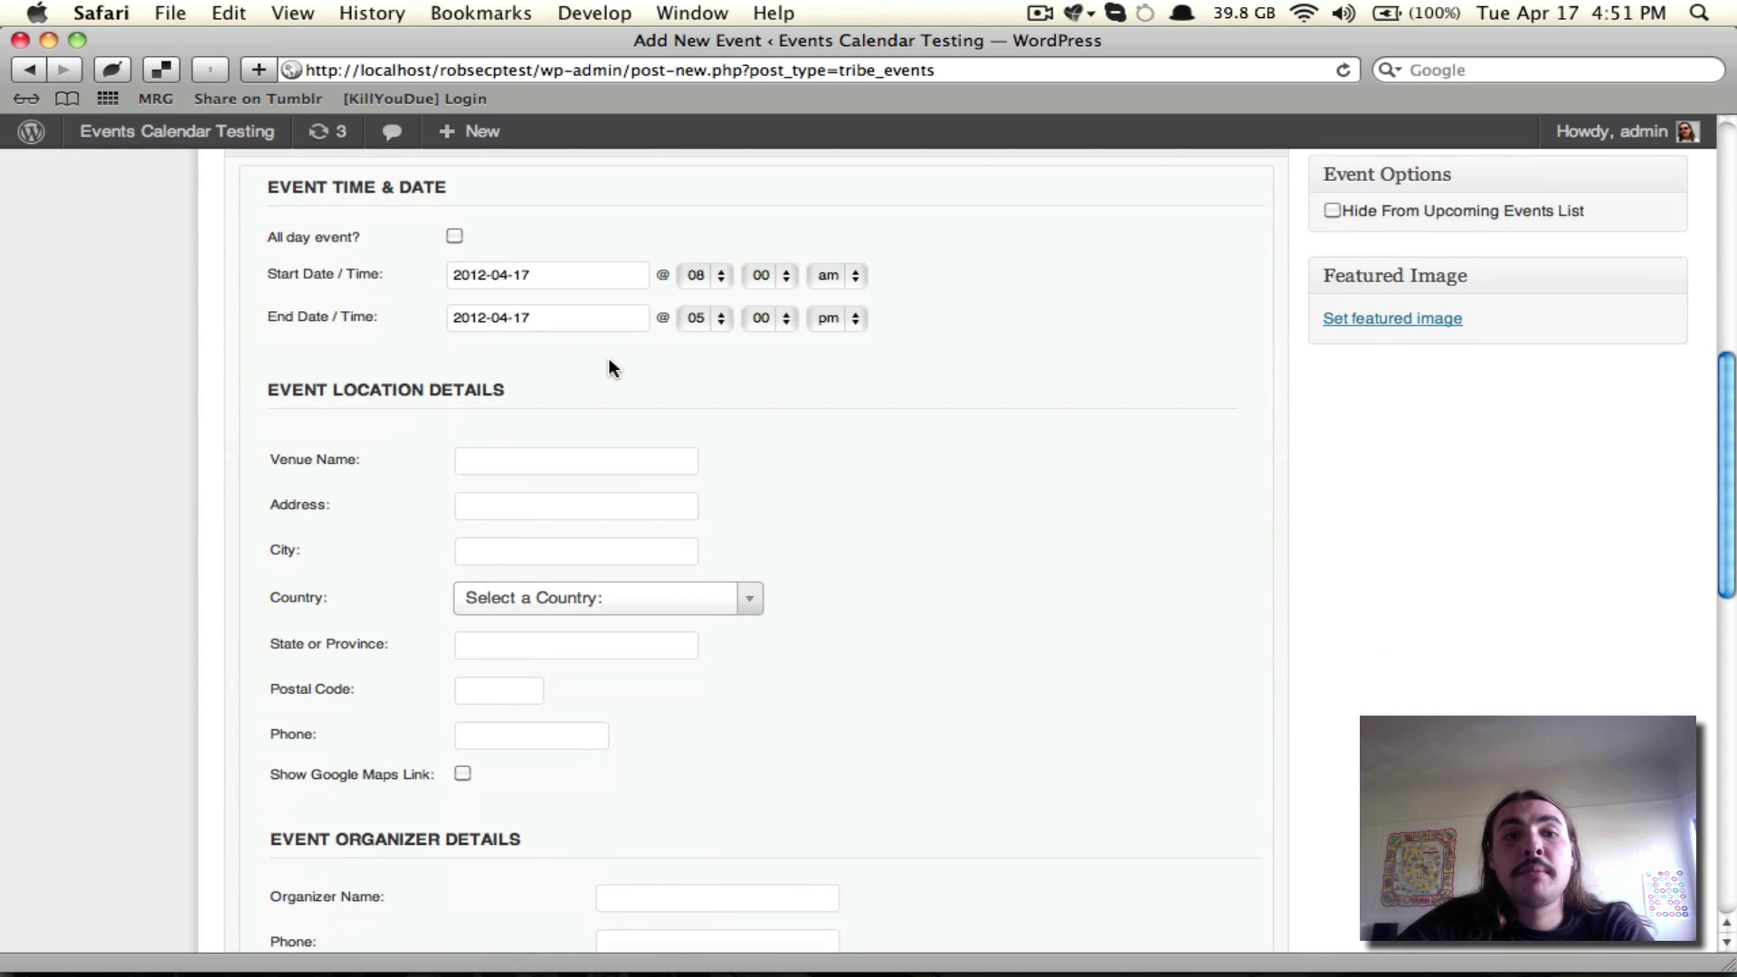
{"action": "left_click", "coordinate": [583, 285]}
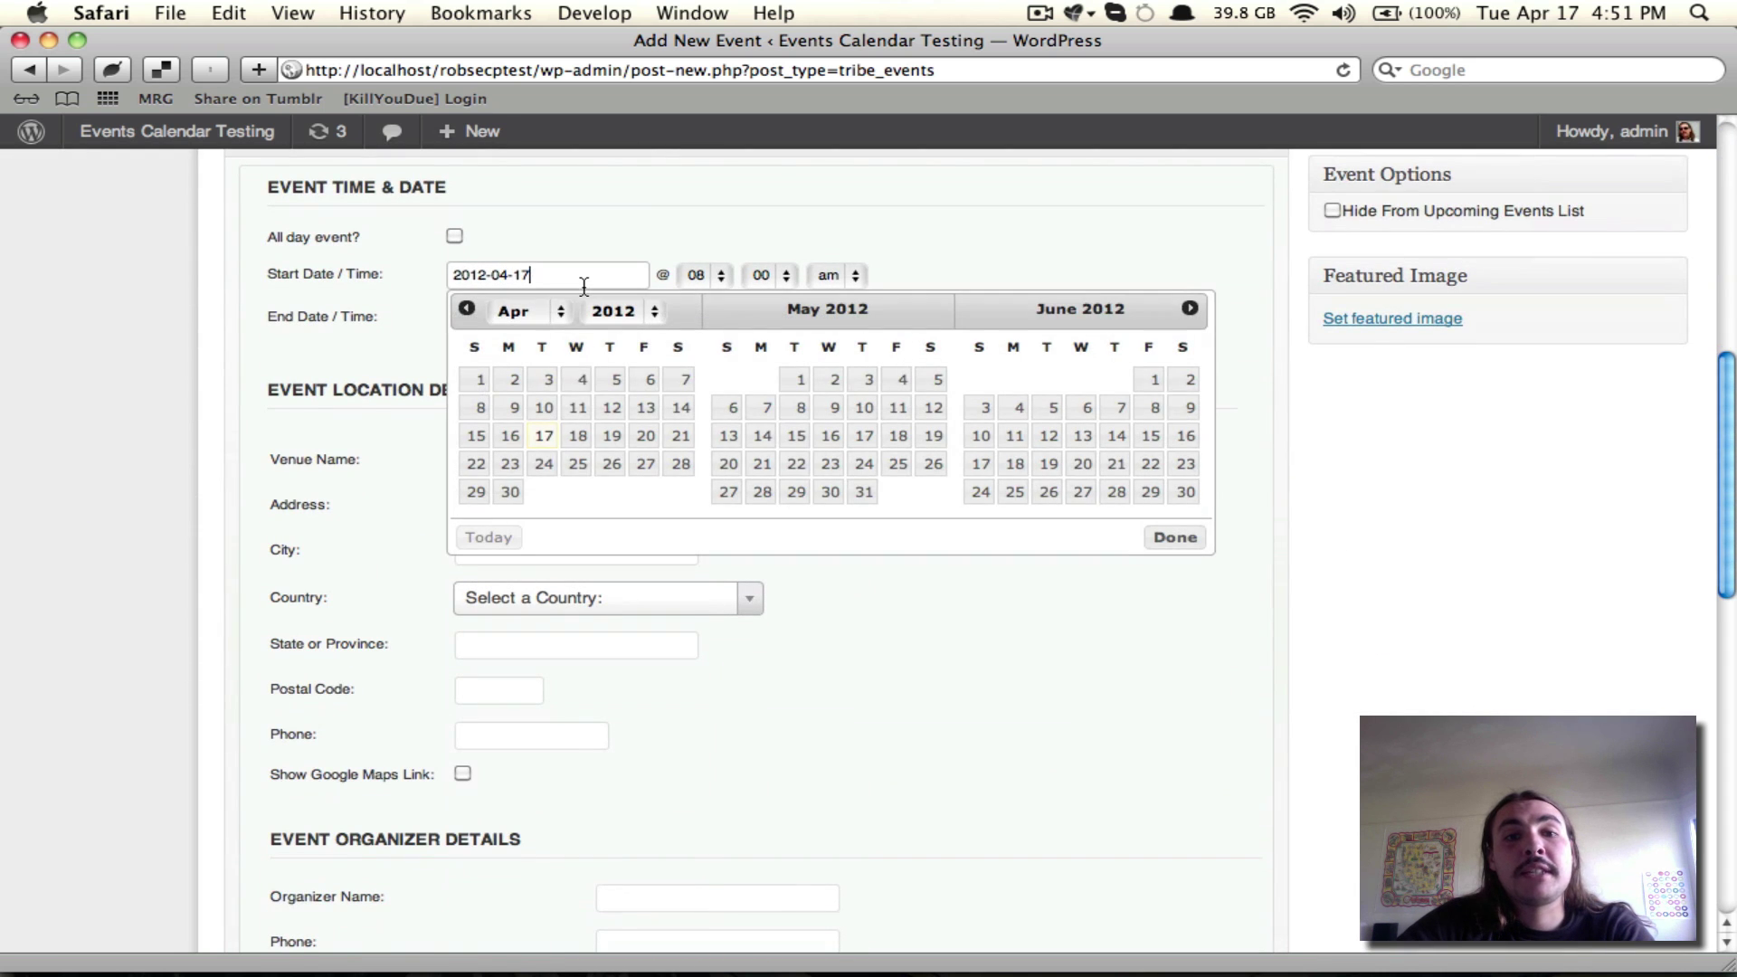
{"action": "left_click", "coordinate": [510, 491]}
{"action": "scroll", "coordinate": [538, 496], "scroll_direction": "down", "scroll_amount": 4}
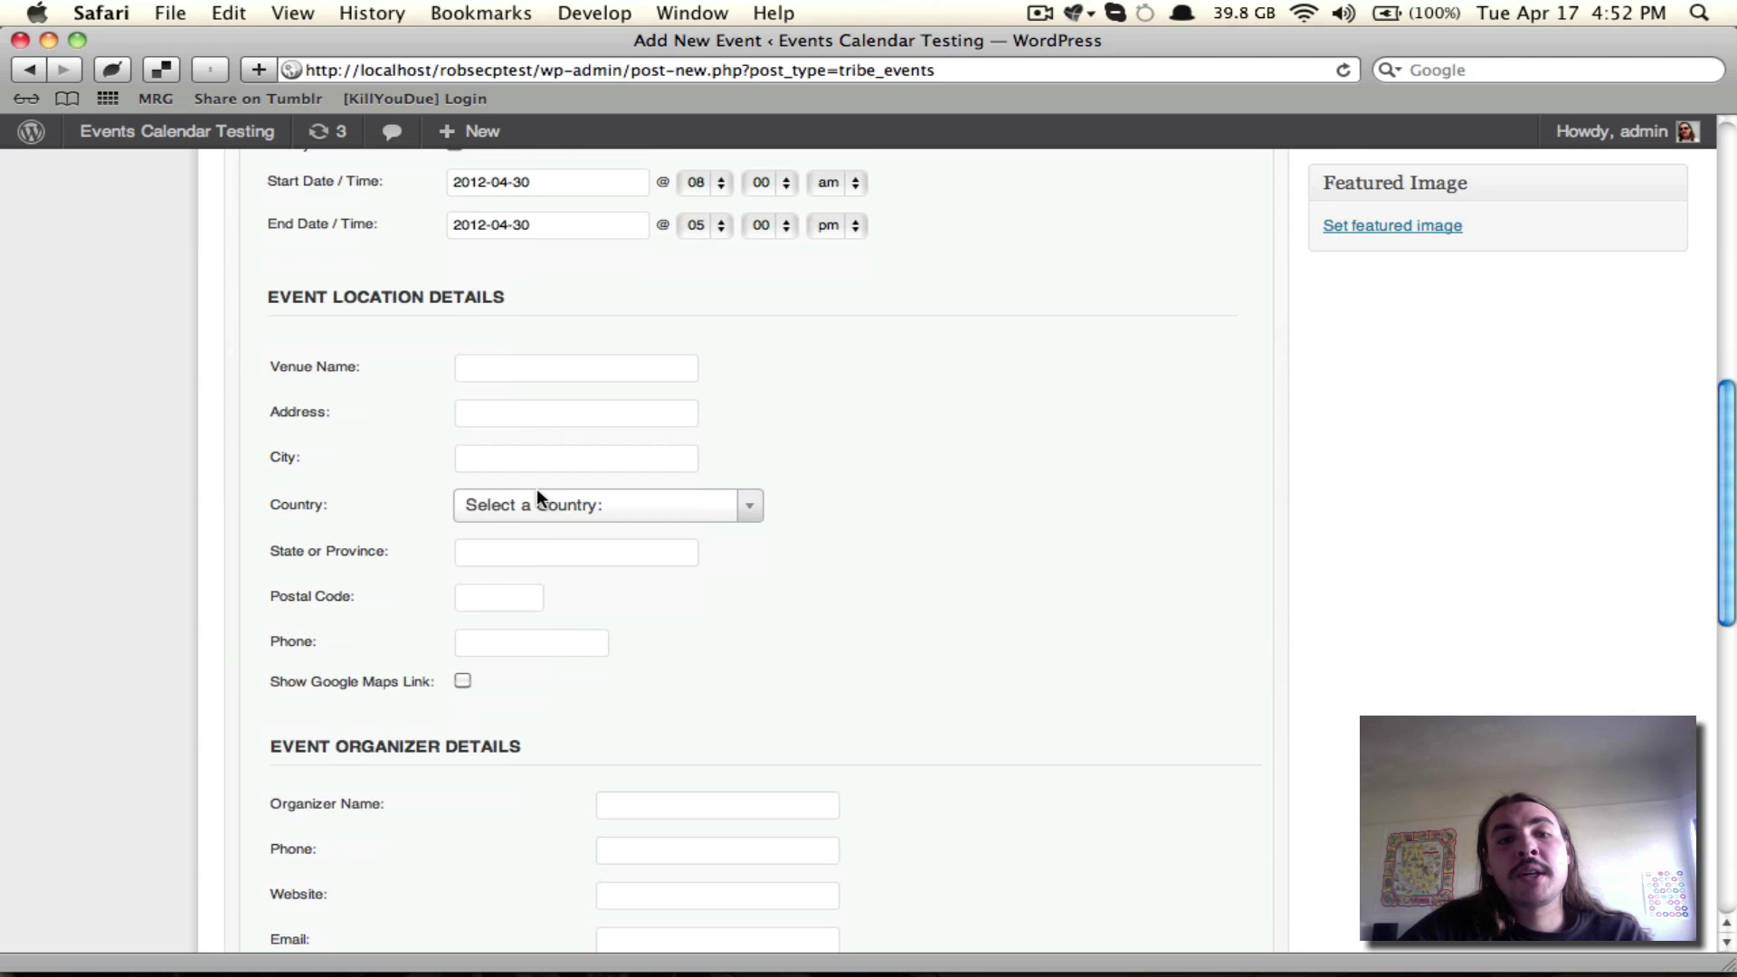
{"action": "scroll", "coordinate": [536, 493], "scroll_direction": "down", "scroll_amount": 2}
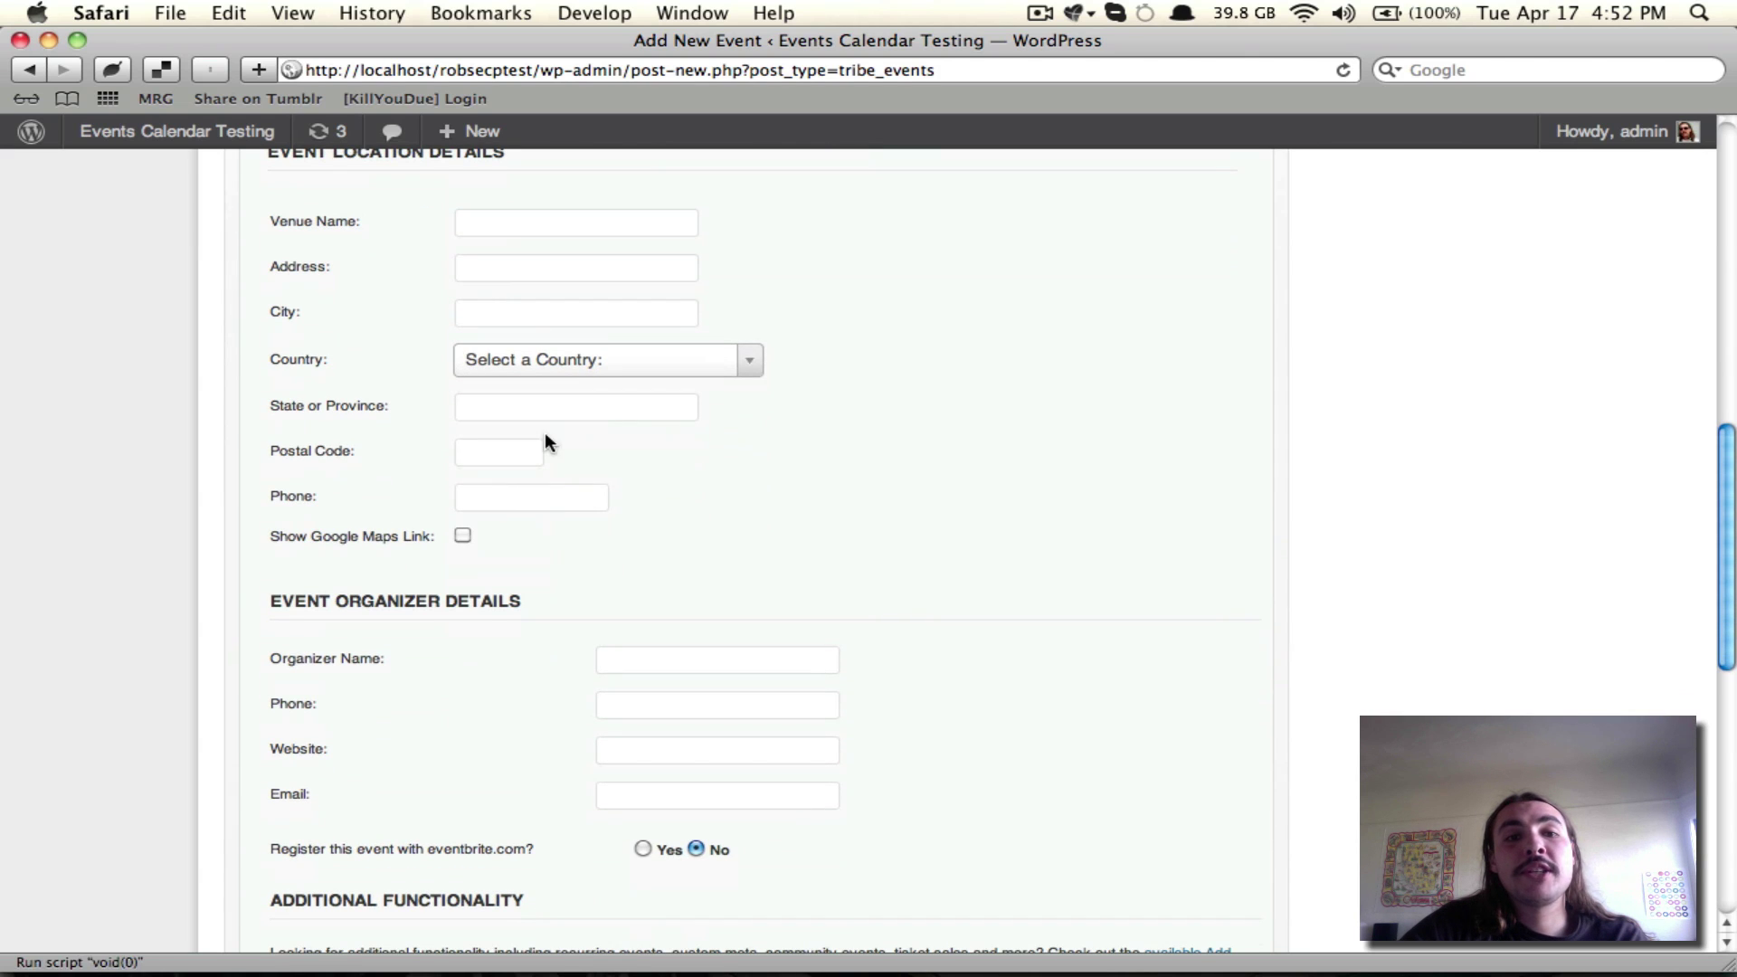
{"action": "scroll", "coordinate": [380, 453], "scroll_direction": "down", "scroll_amount": 3}
{"action": "scroll", "coordinate": [325, 454], "scroll_direction": "down", "scroll_amount": 3}
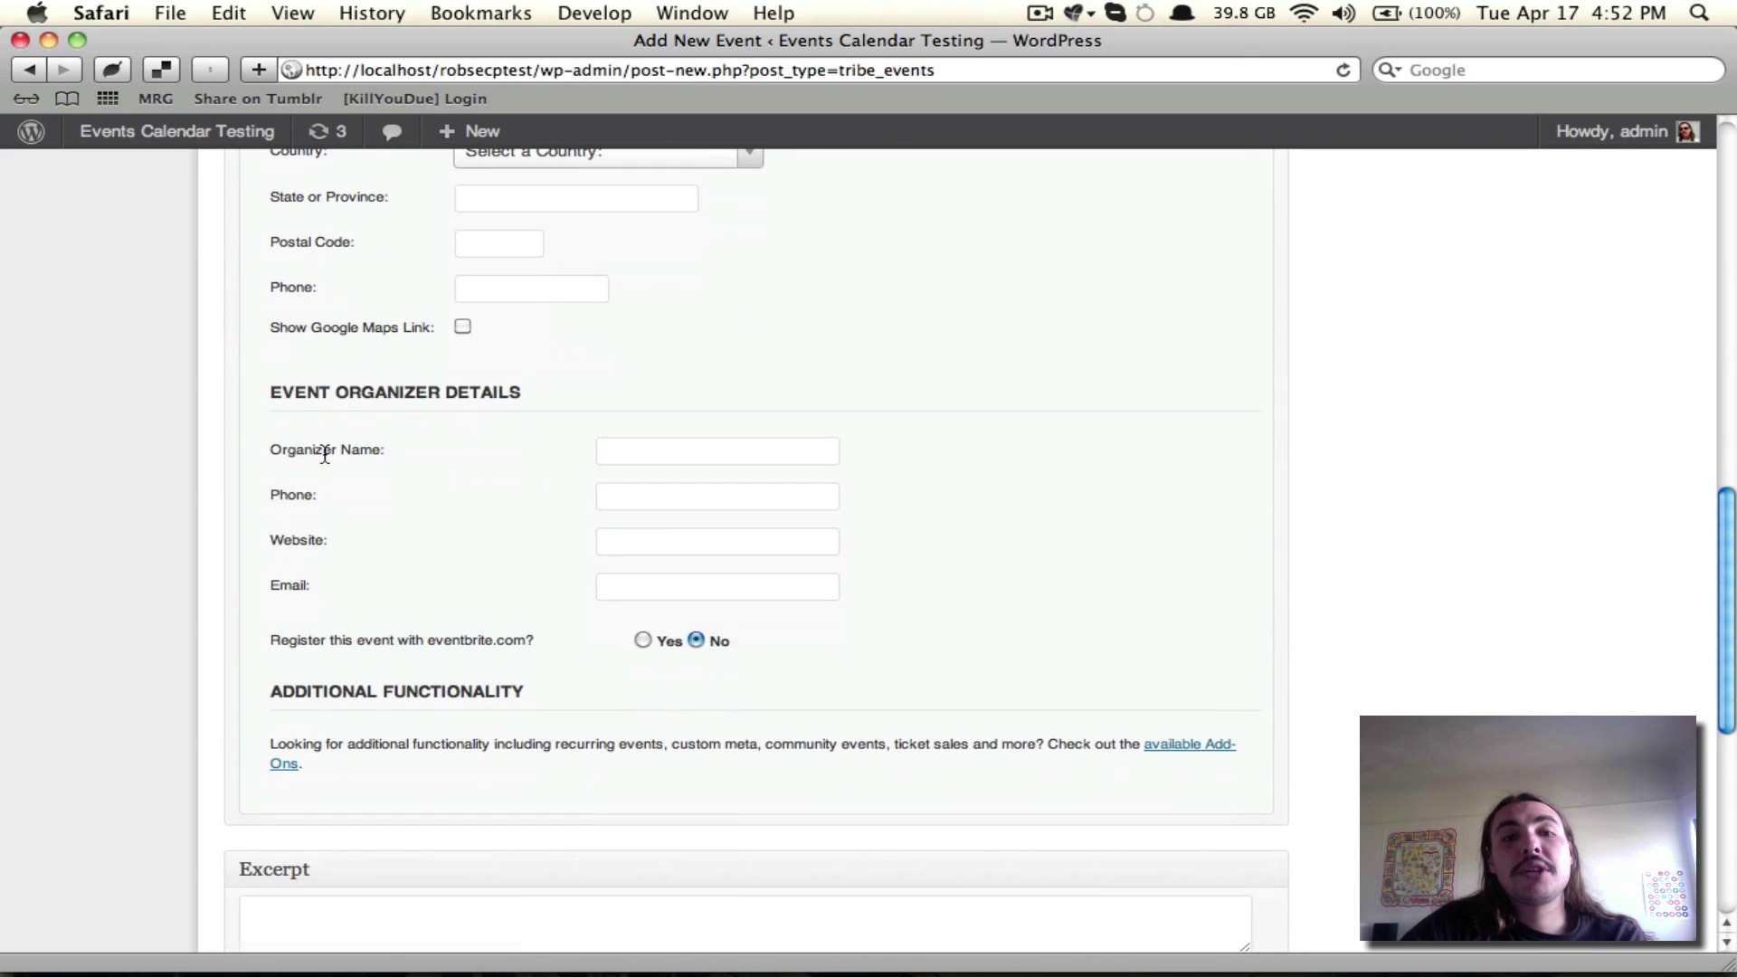
{"action": "scroll", "coordinate": [324, 454], "scroll_direction": "down", "scroll_amount": 7}
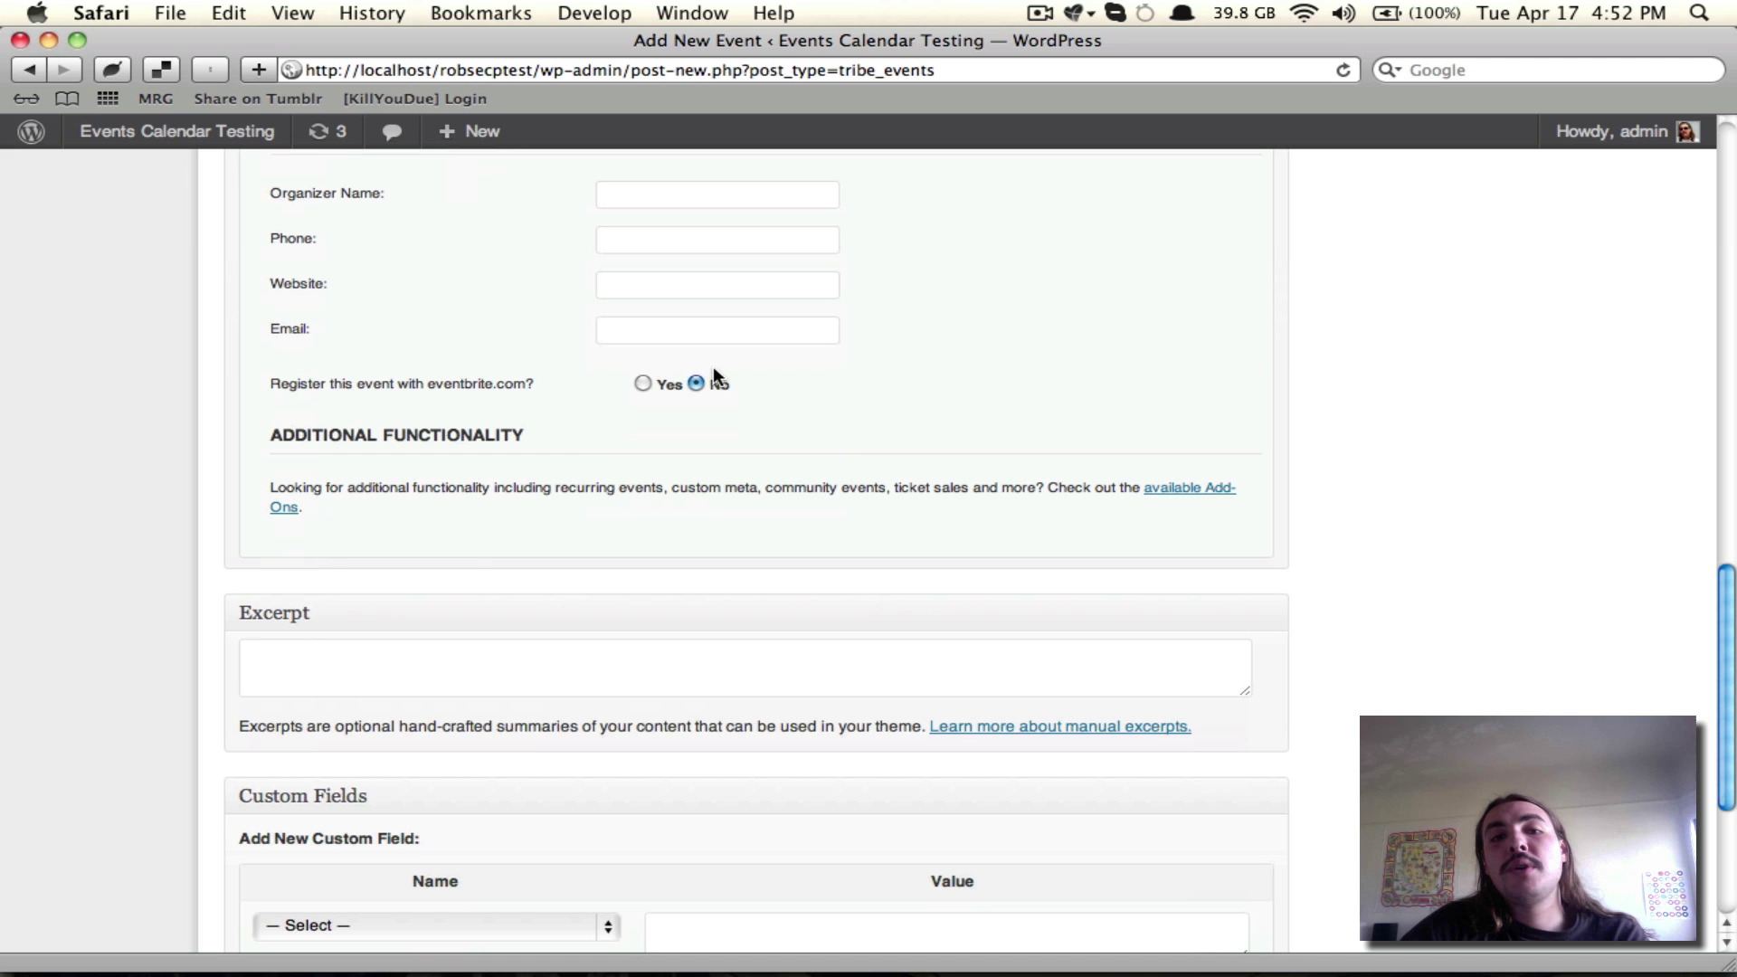
{"action": "left_click", "coordinate": [639, 383]}
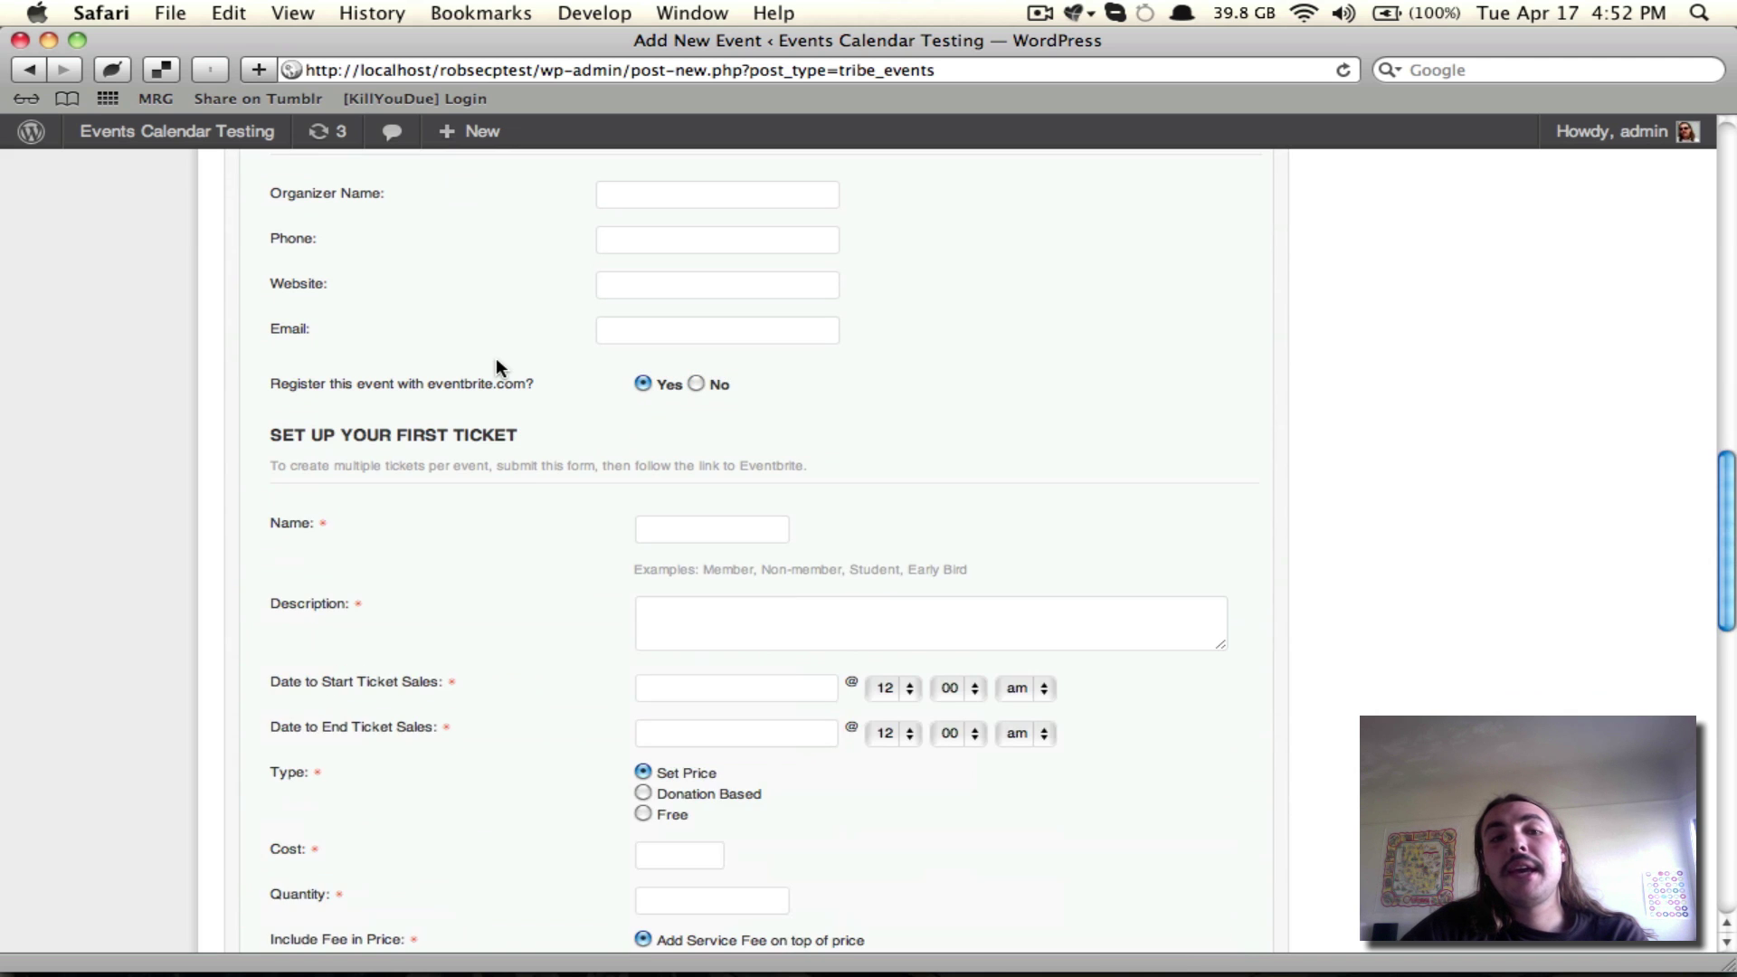
{"action": "scroll", "coordinate": [497, 360], "scroll_direction": "down", "scroll_amount": 3}
{"action": "scroll", "coordinate": [496, 366], "scroll_direction": "down", "scroll_amount": 3}
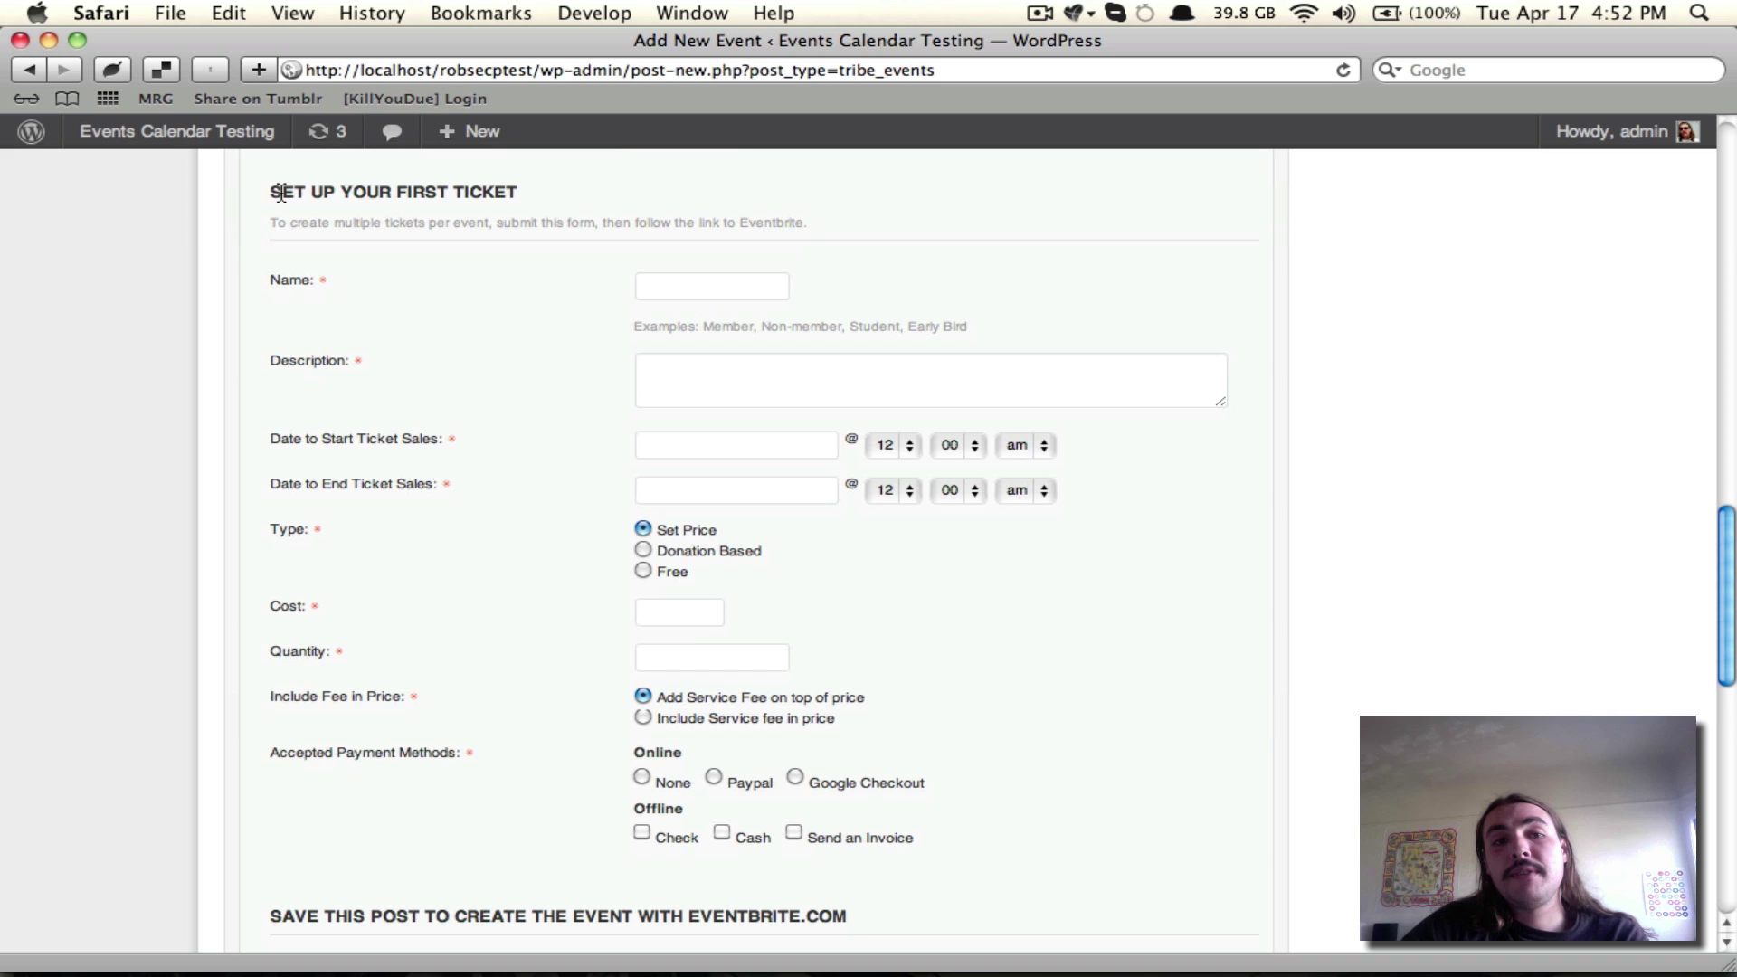
{"action": "left_click_drag", "start_coordinate": [266, 185], "coordinate": [529, 204]}
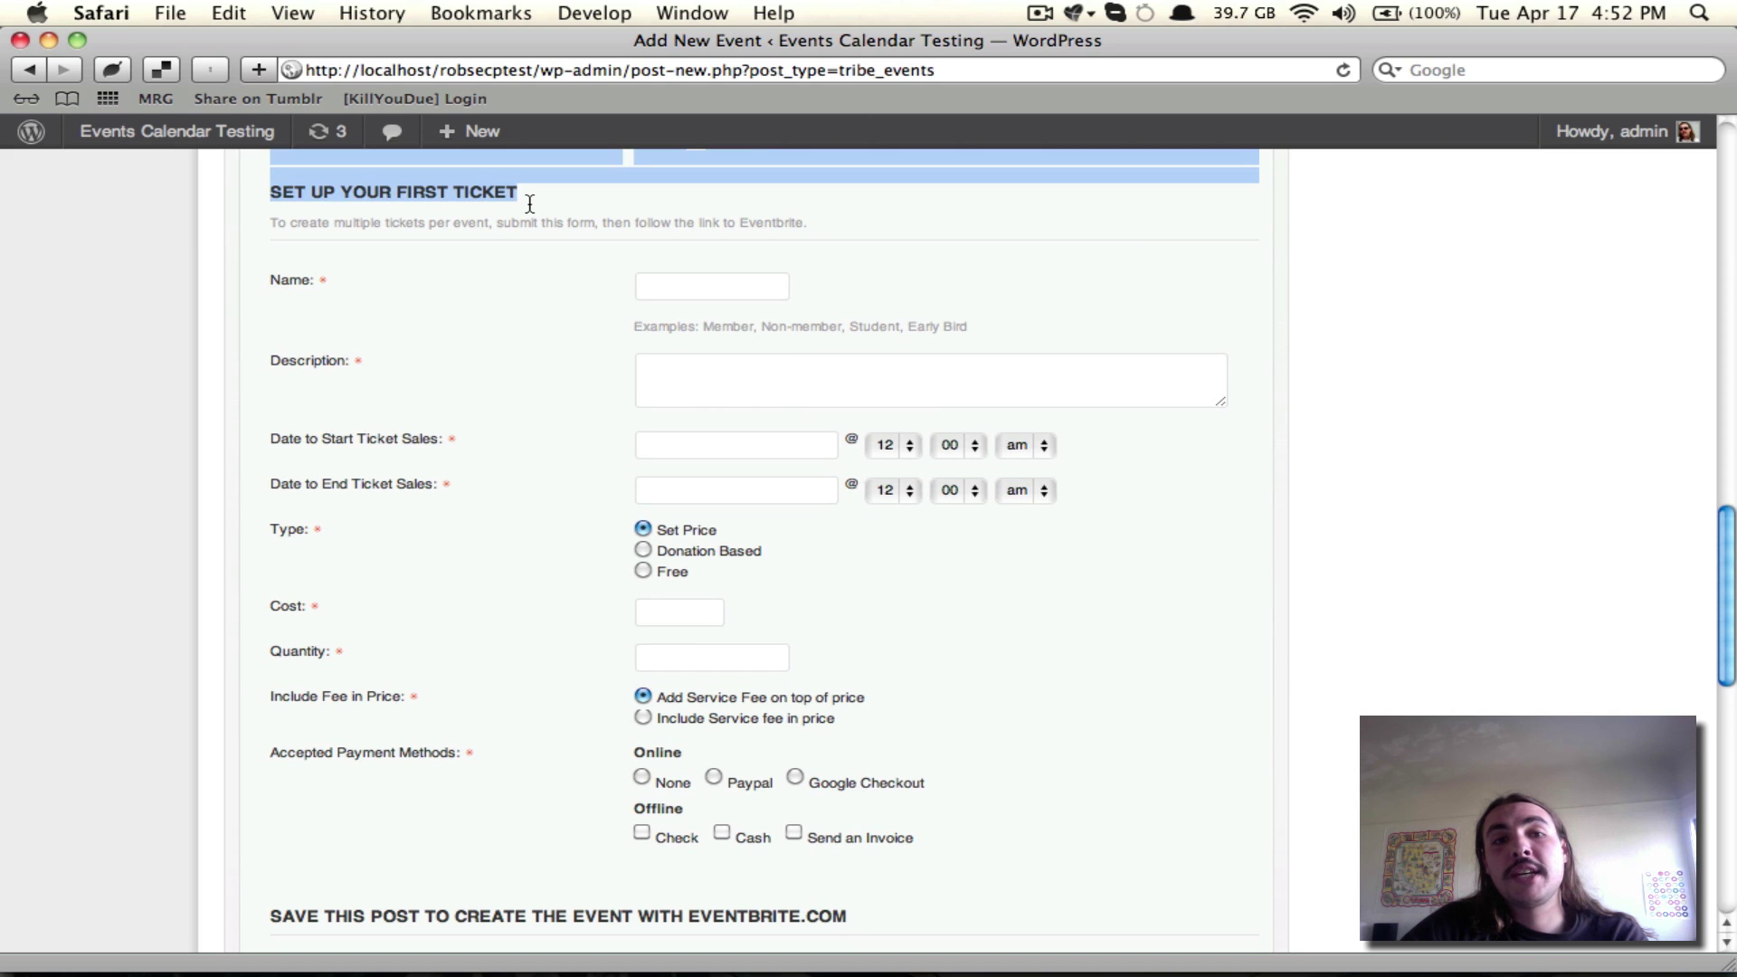
{"action": "left_click", "coordinate": [529, 203]}
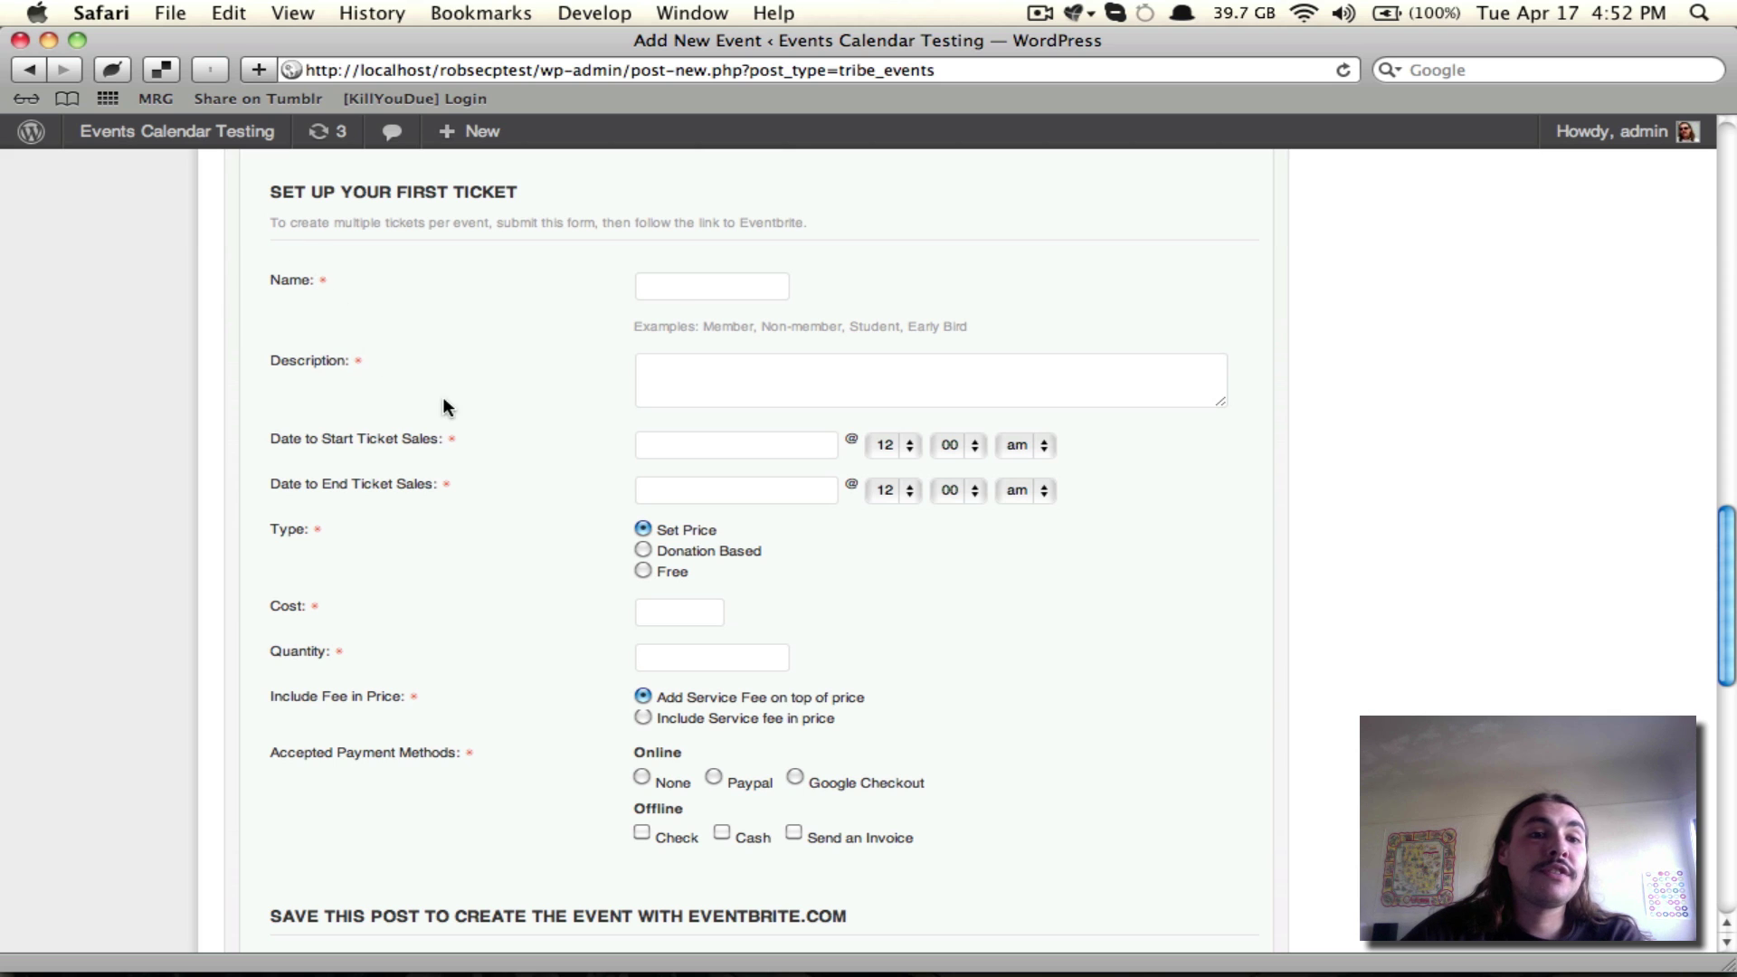
{"action": "double_click", "coordinate": [323, 280]}
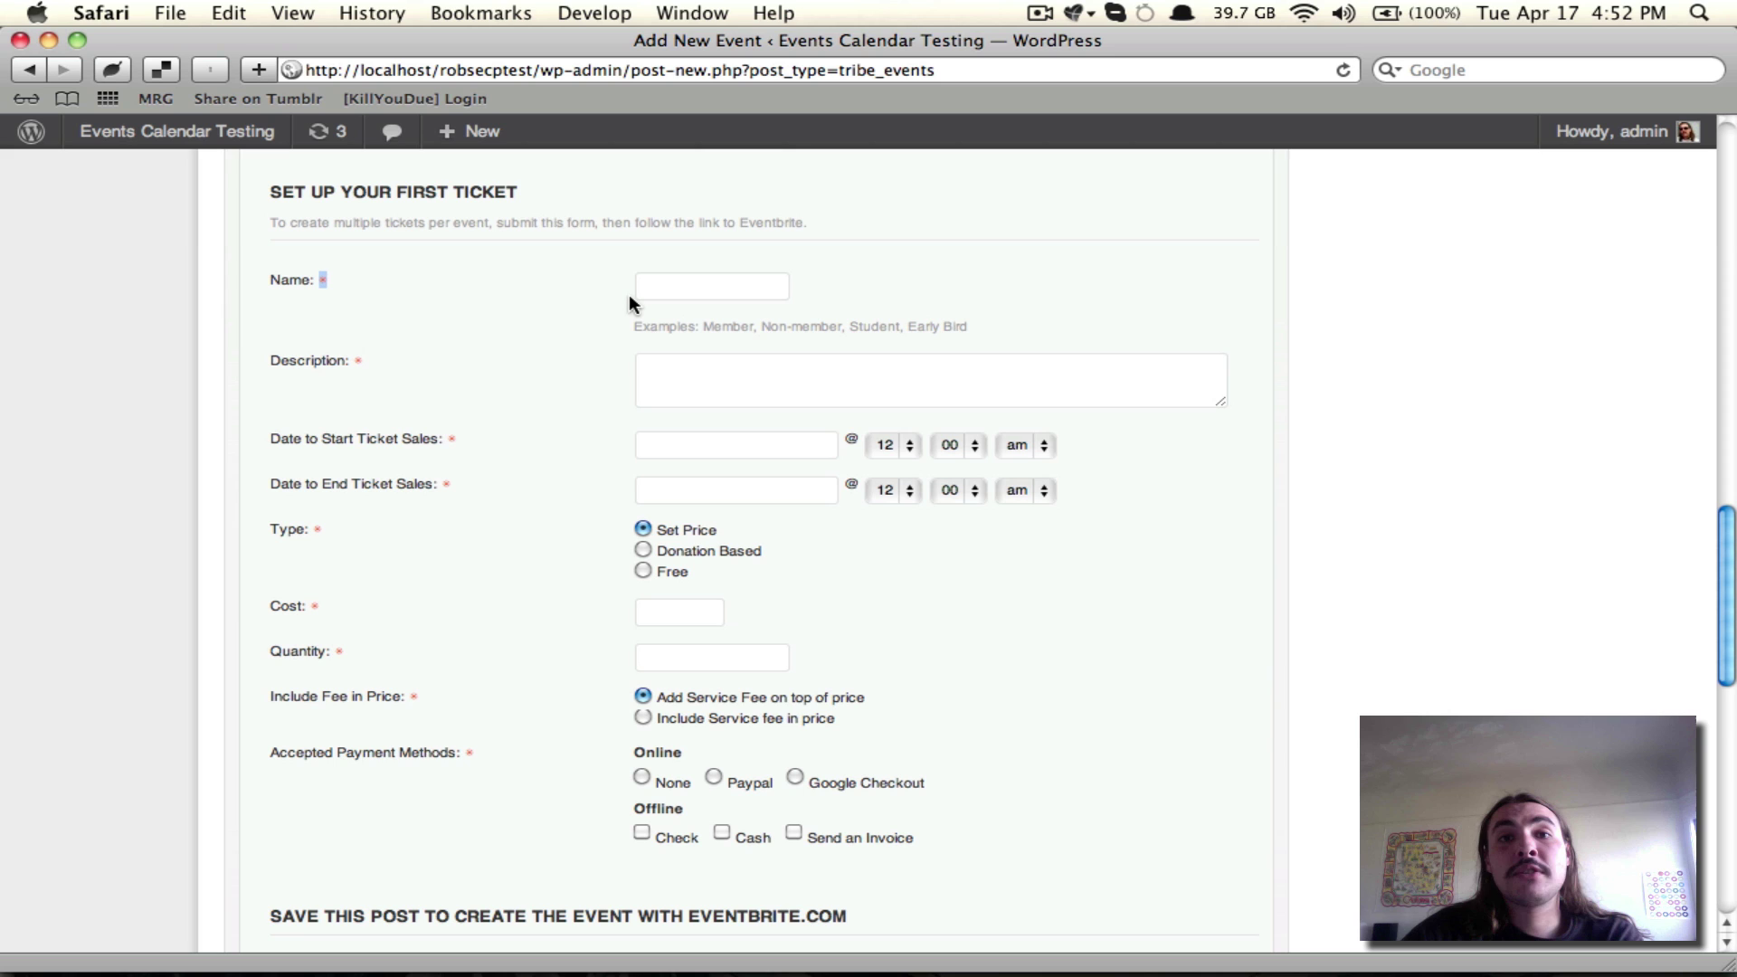
{"action": "left_click", "coordinate": [700, 284]}
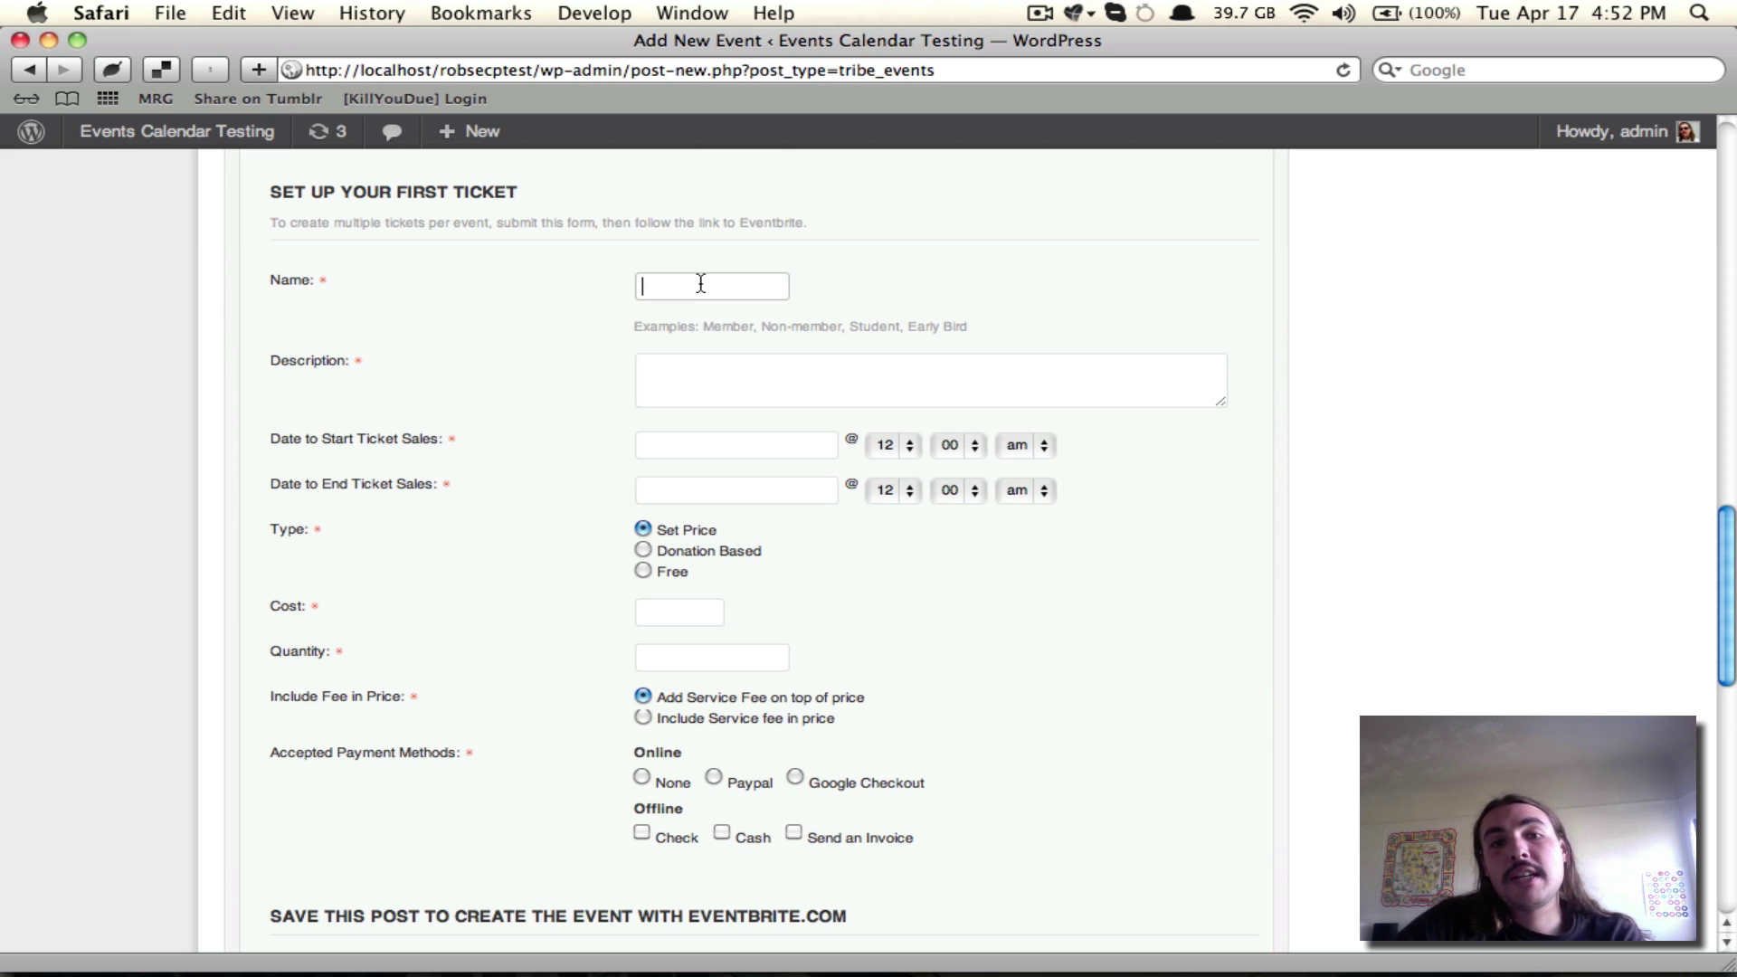
Step: Name the ticket 'Seniors' with a description offering seniors a 25% discount and food
{"action": "type", "text": "Seniors"}
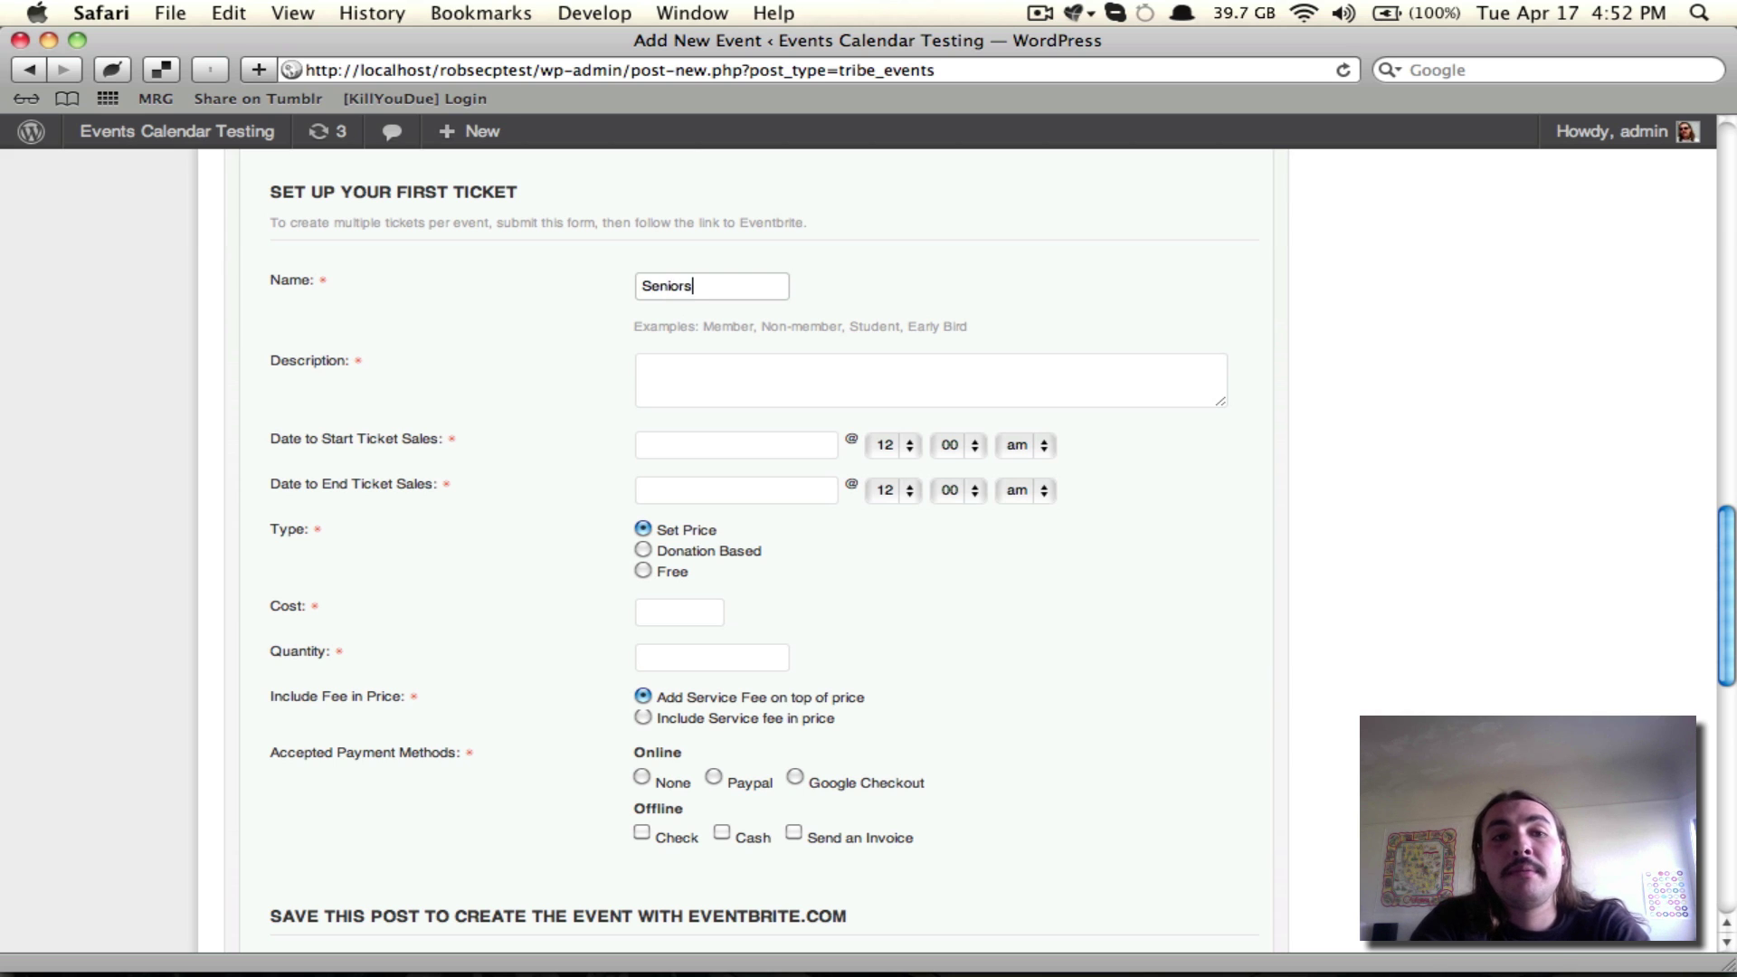
{"action": "left_click", "coordinate": [641, 368]}
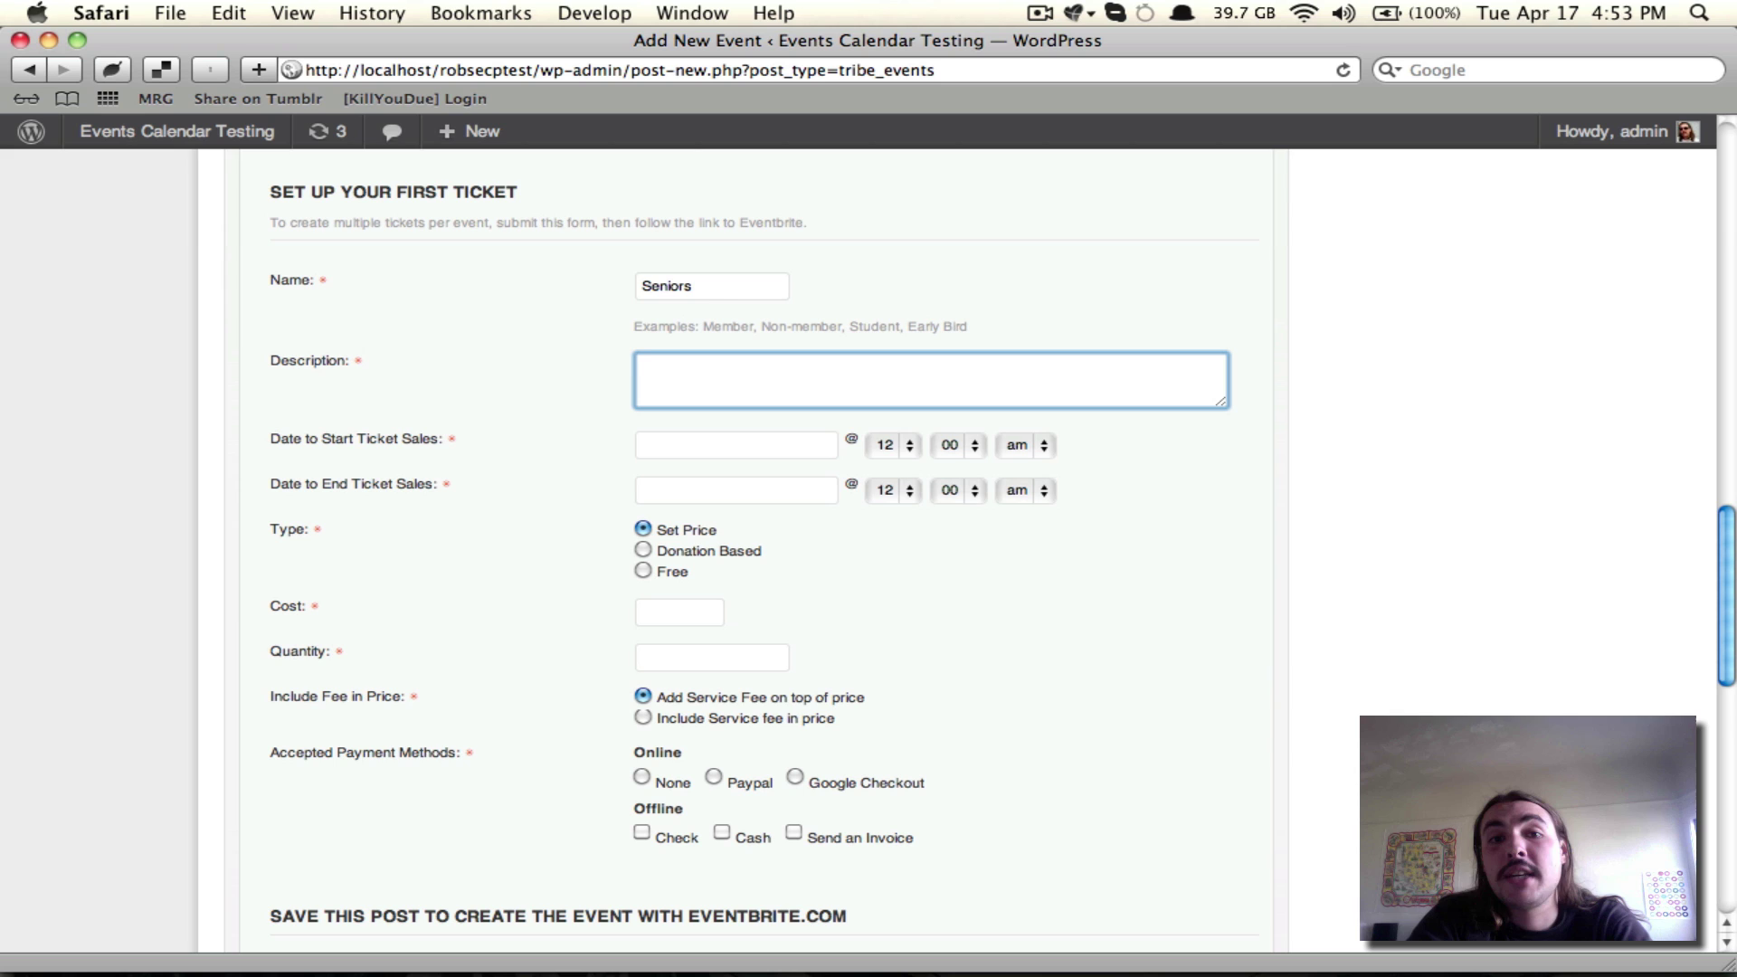
{"action": "type", "text": "Seniors wh"}
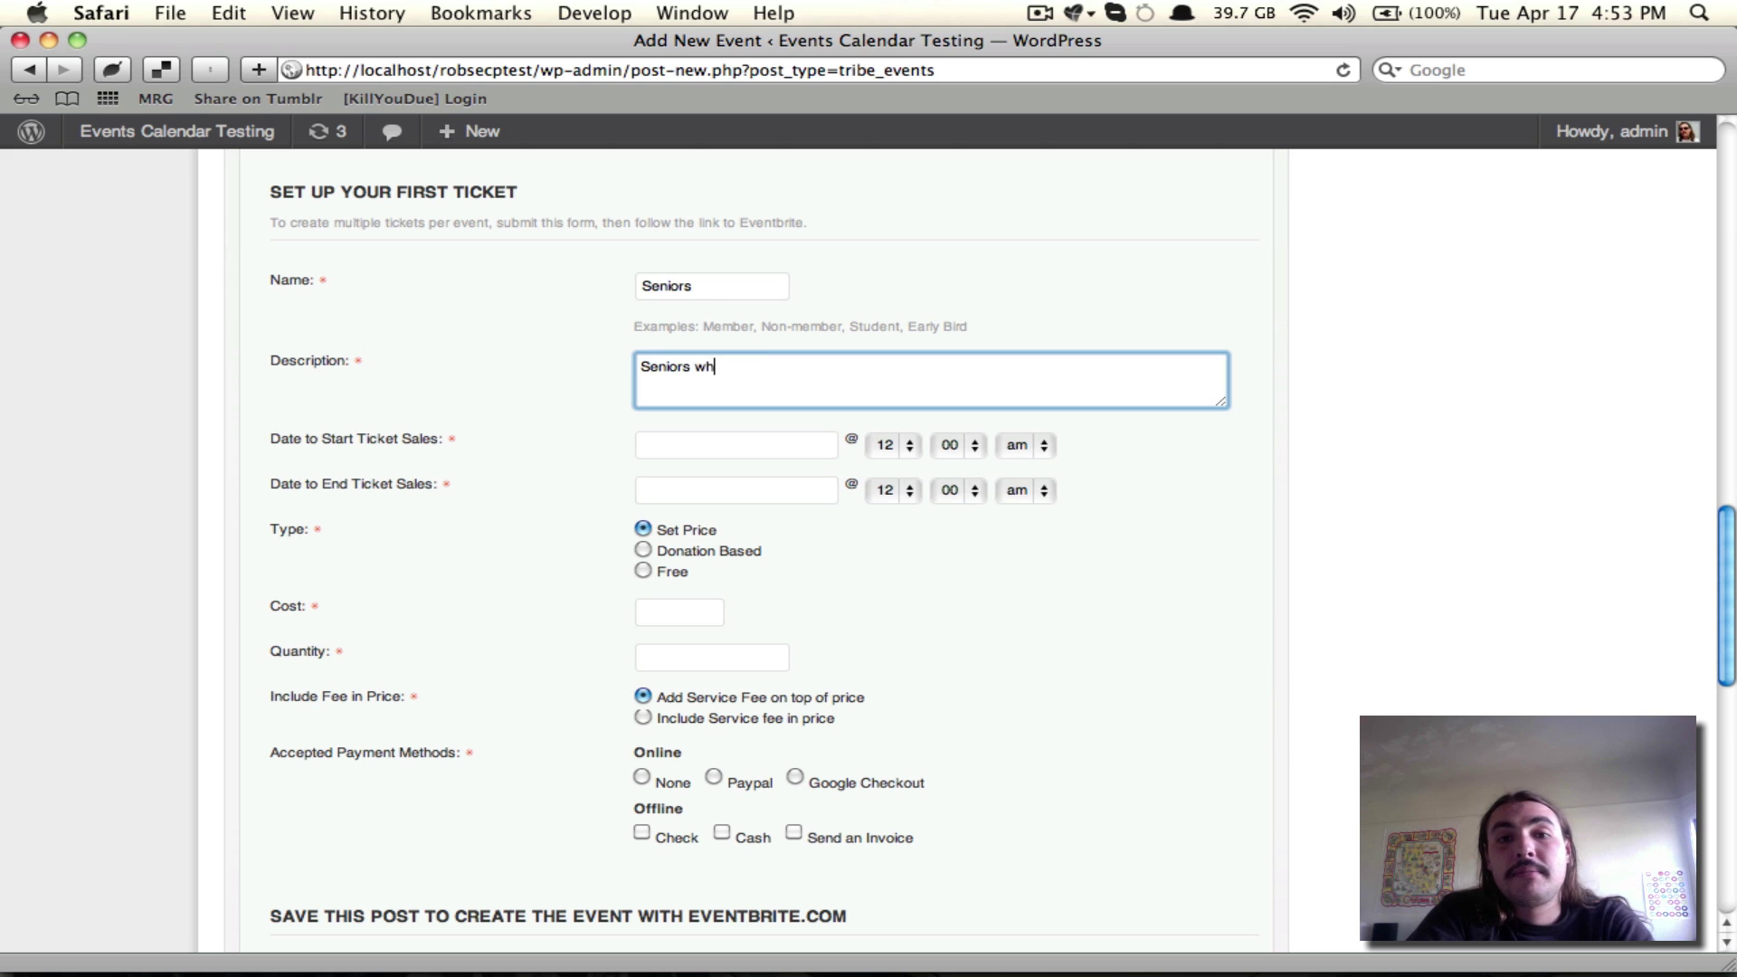
{"action": "type", "text": "o attend get a 25% d"}
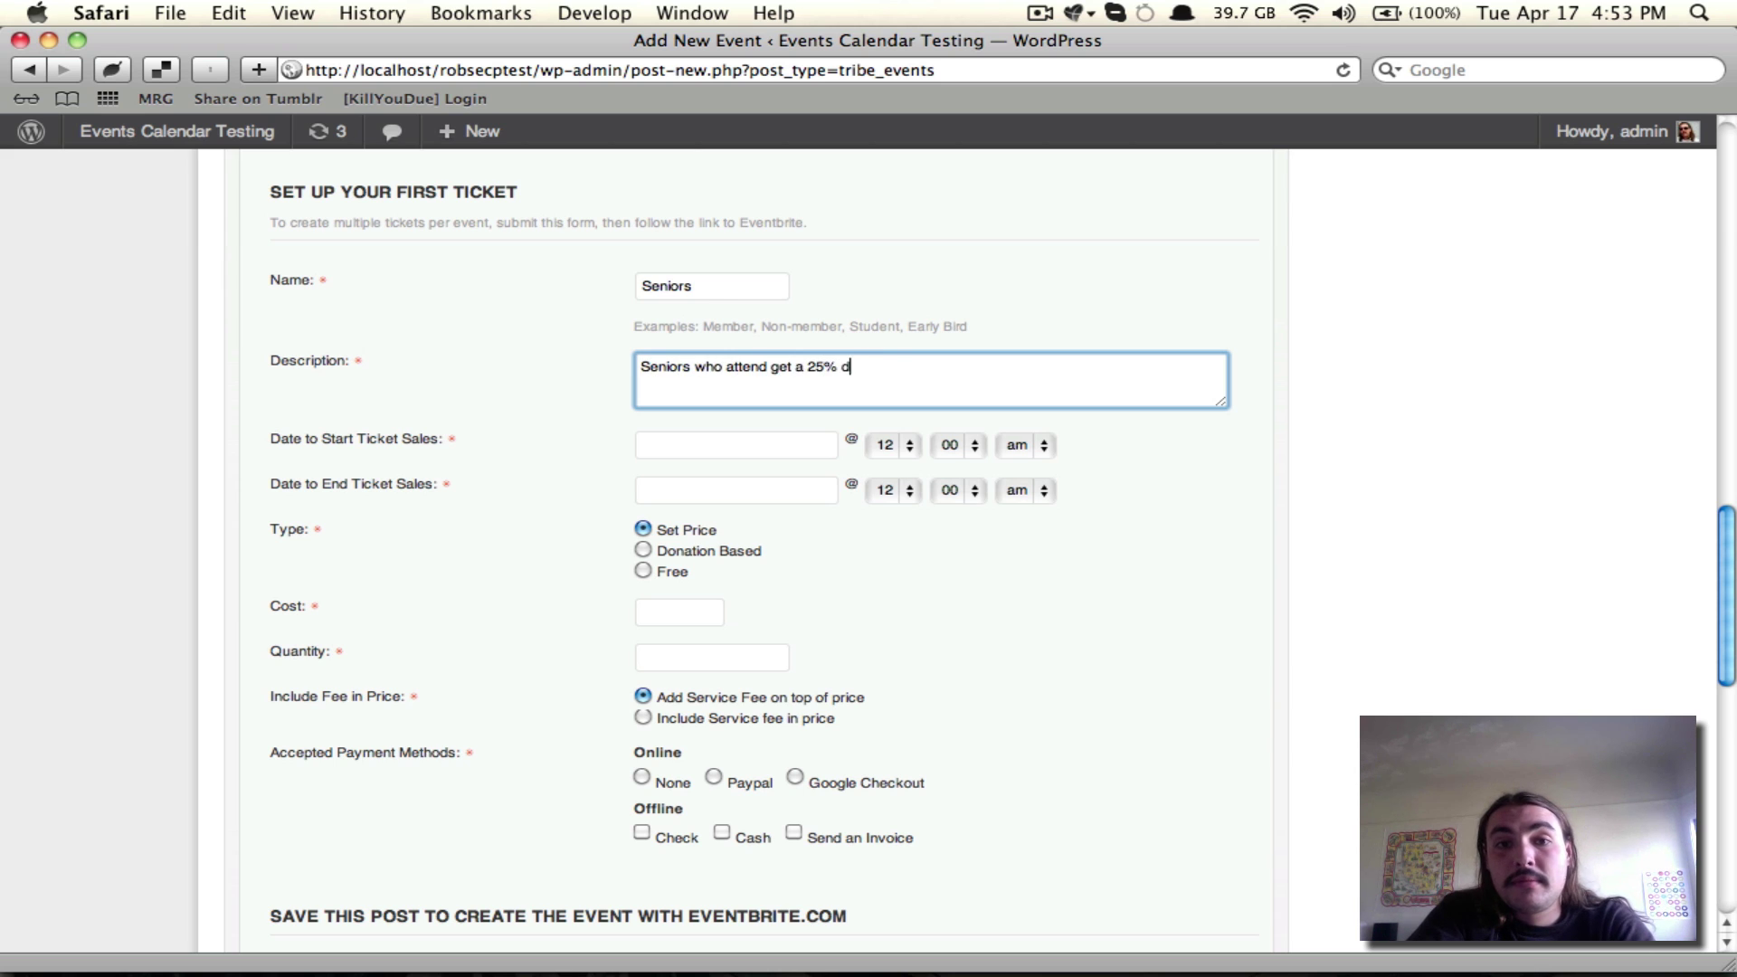
{"action": "type", "text": "iscount. Come early and"}
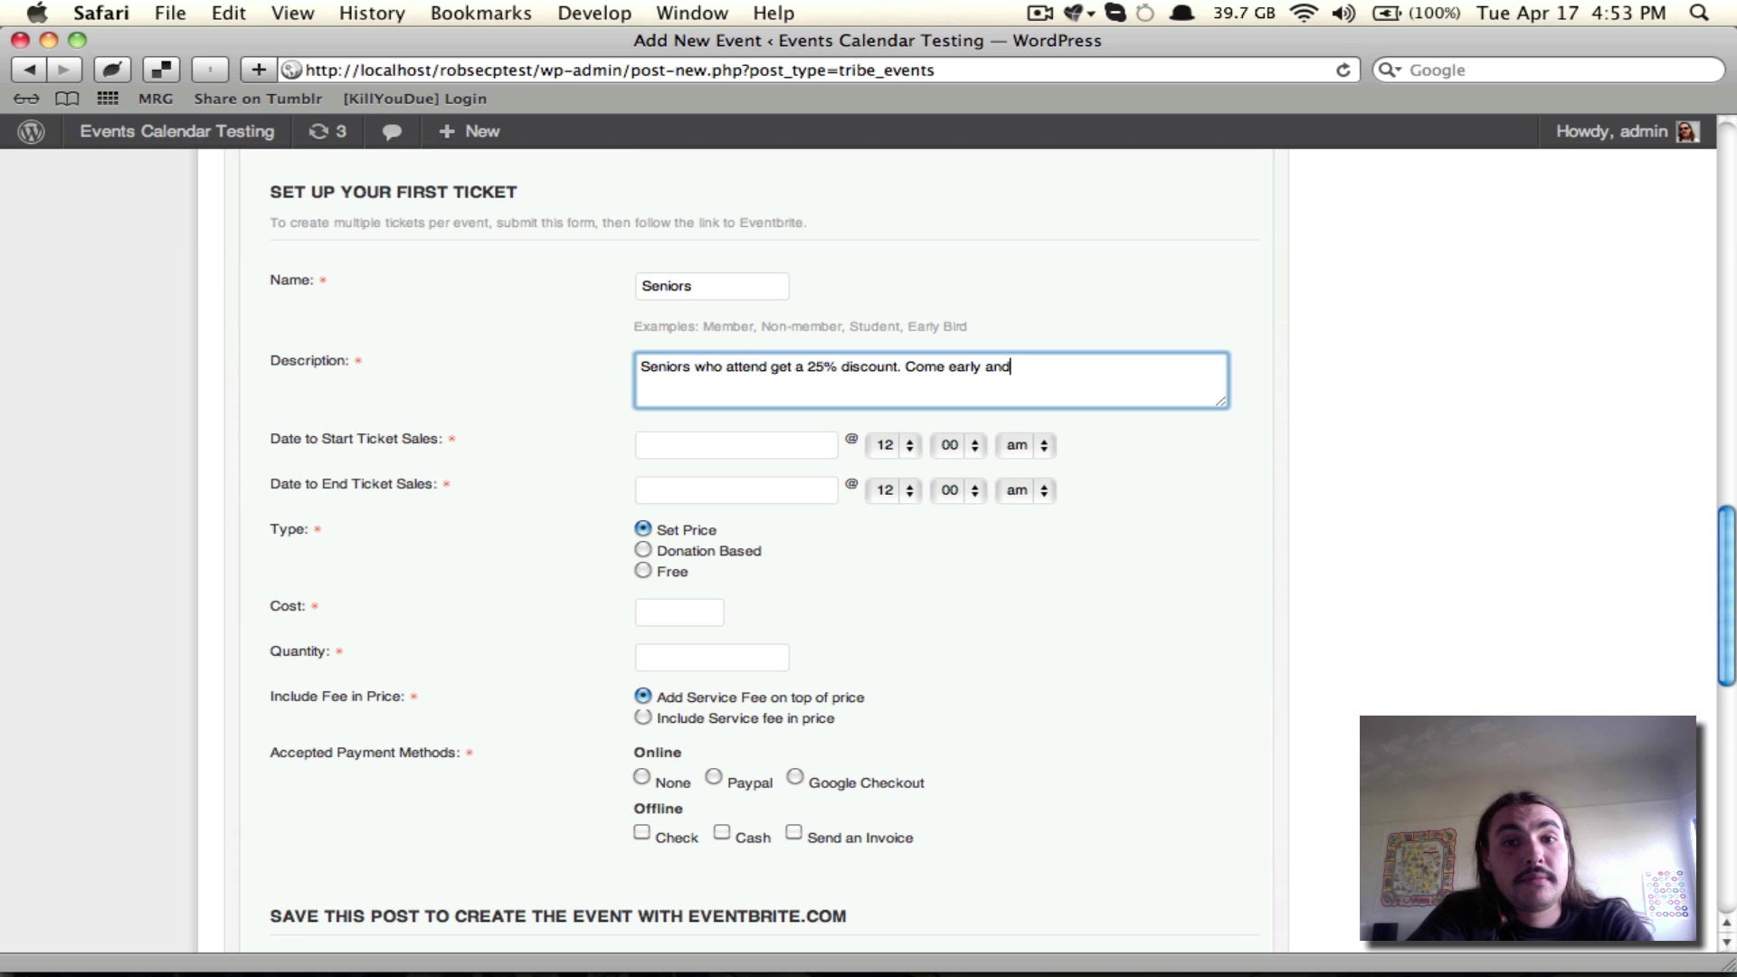
{"action": "type", "text": " we'll feed you too!"}
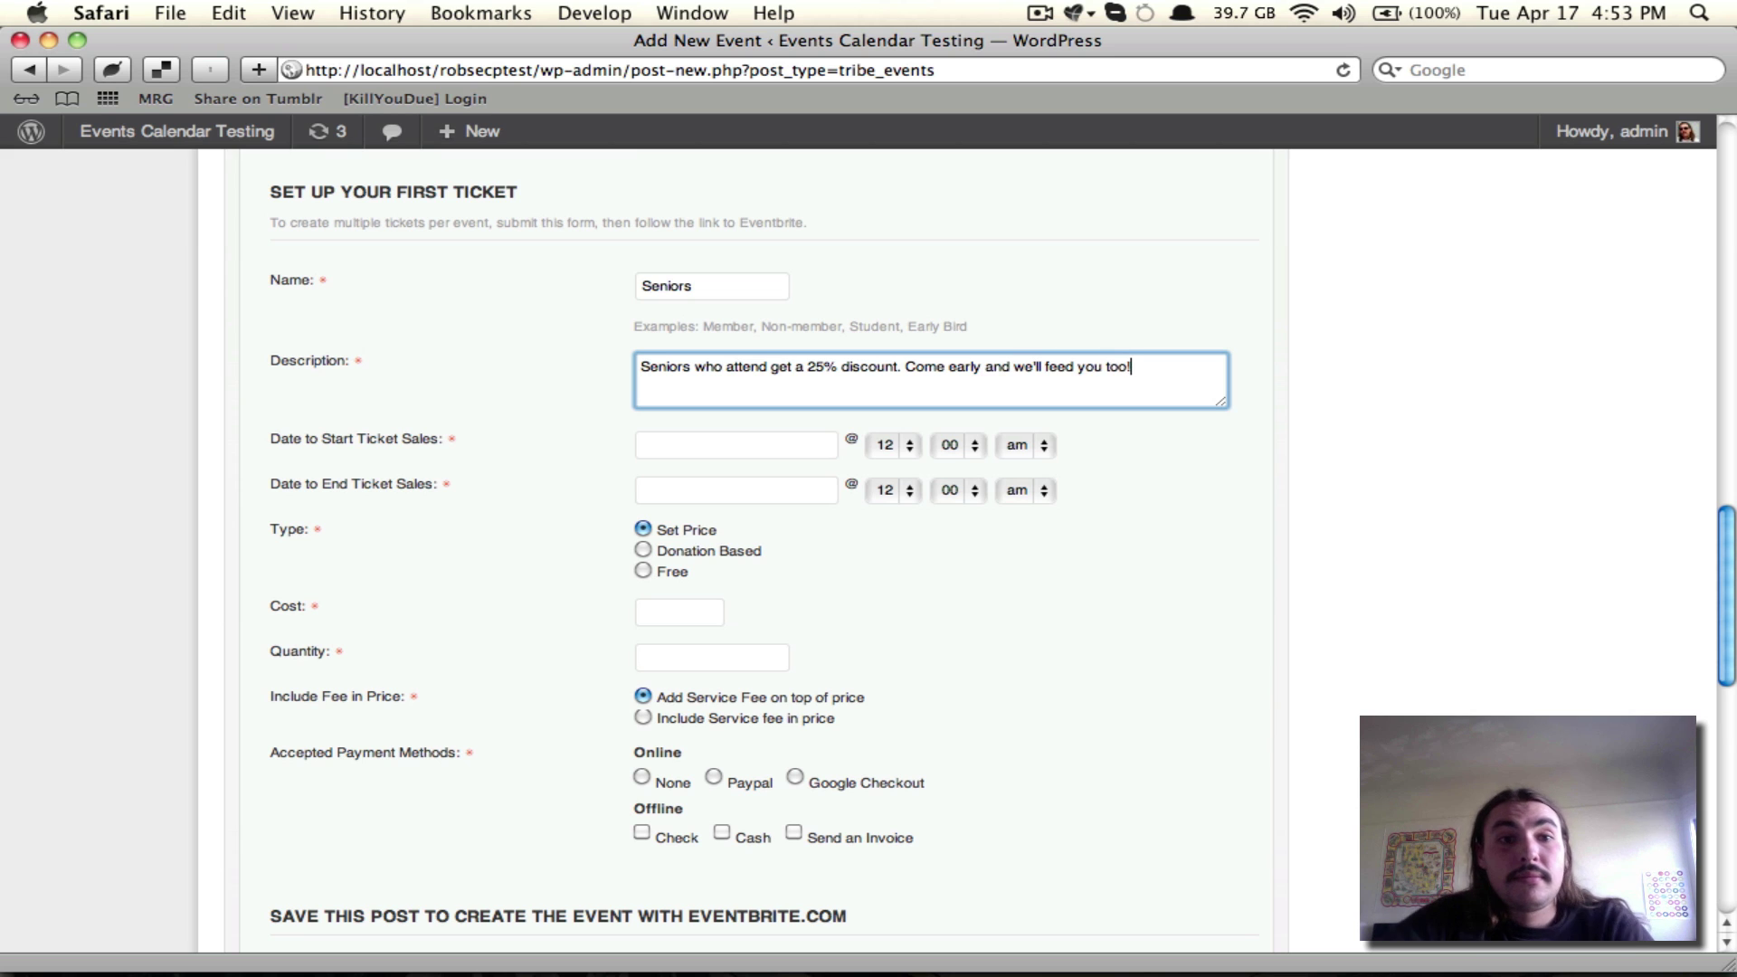
Step: Set ticket sales to run from April 19 to April 23, 2012
{"action": "left_click", "coordinate": [653, 455]}
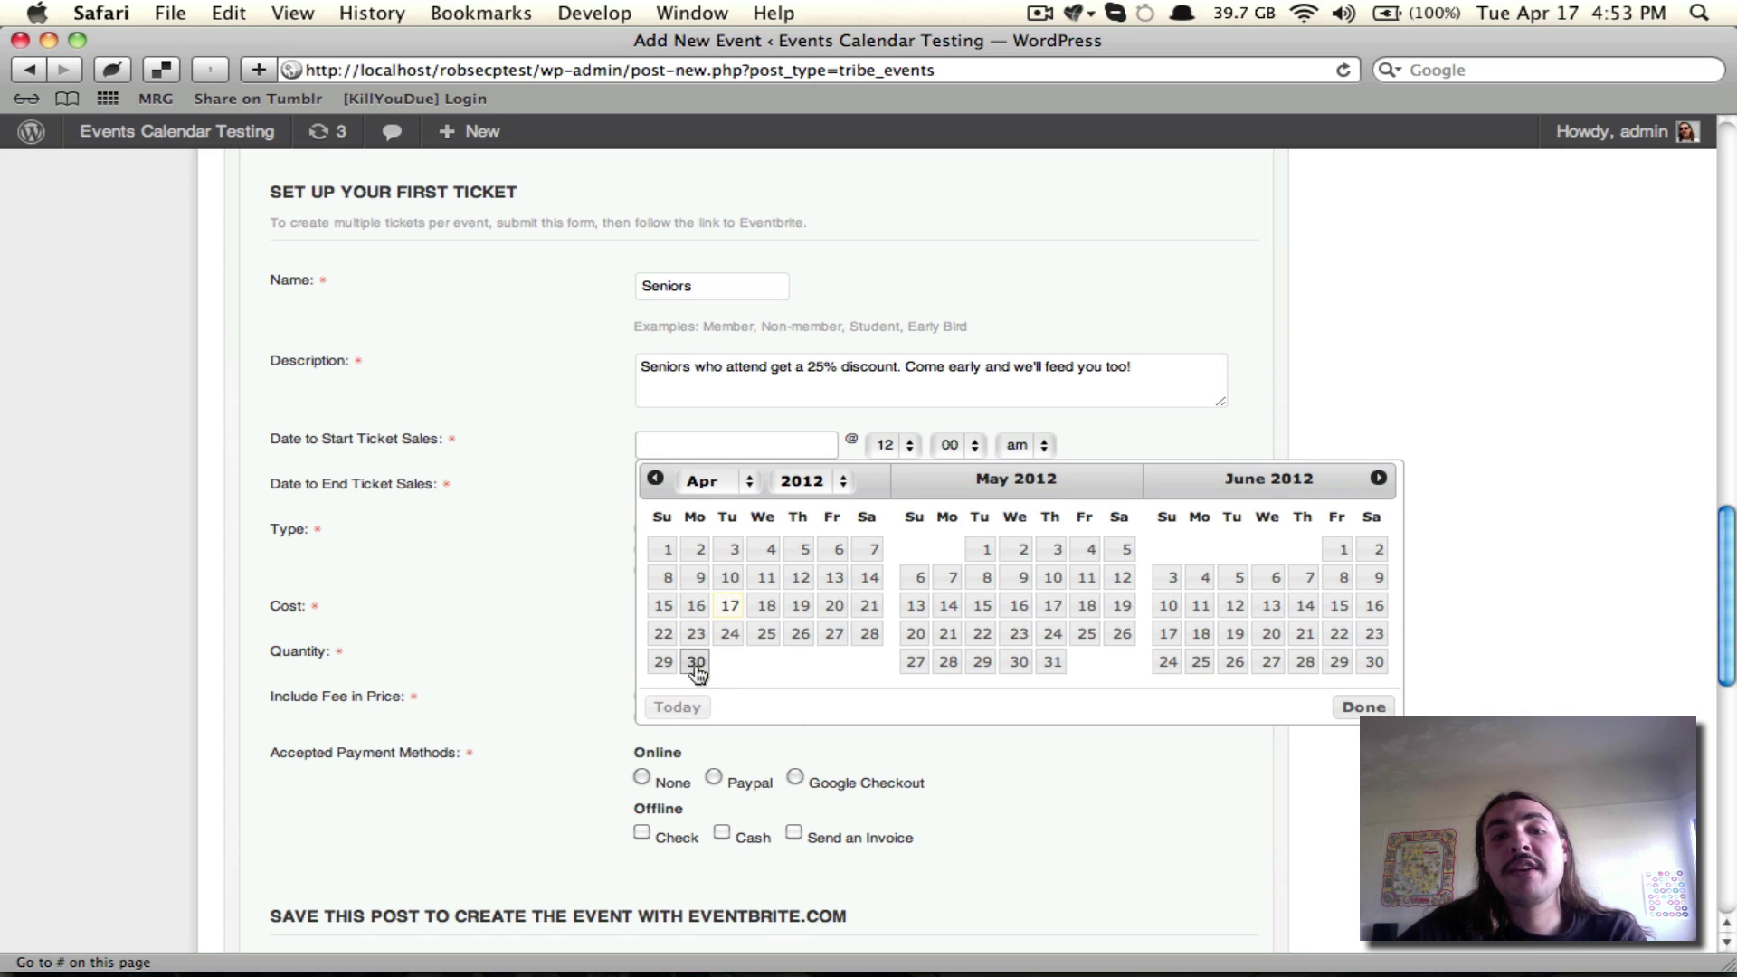
{"action": "left_click", "coordinate": [799, 606]}
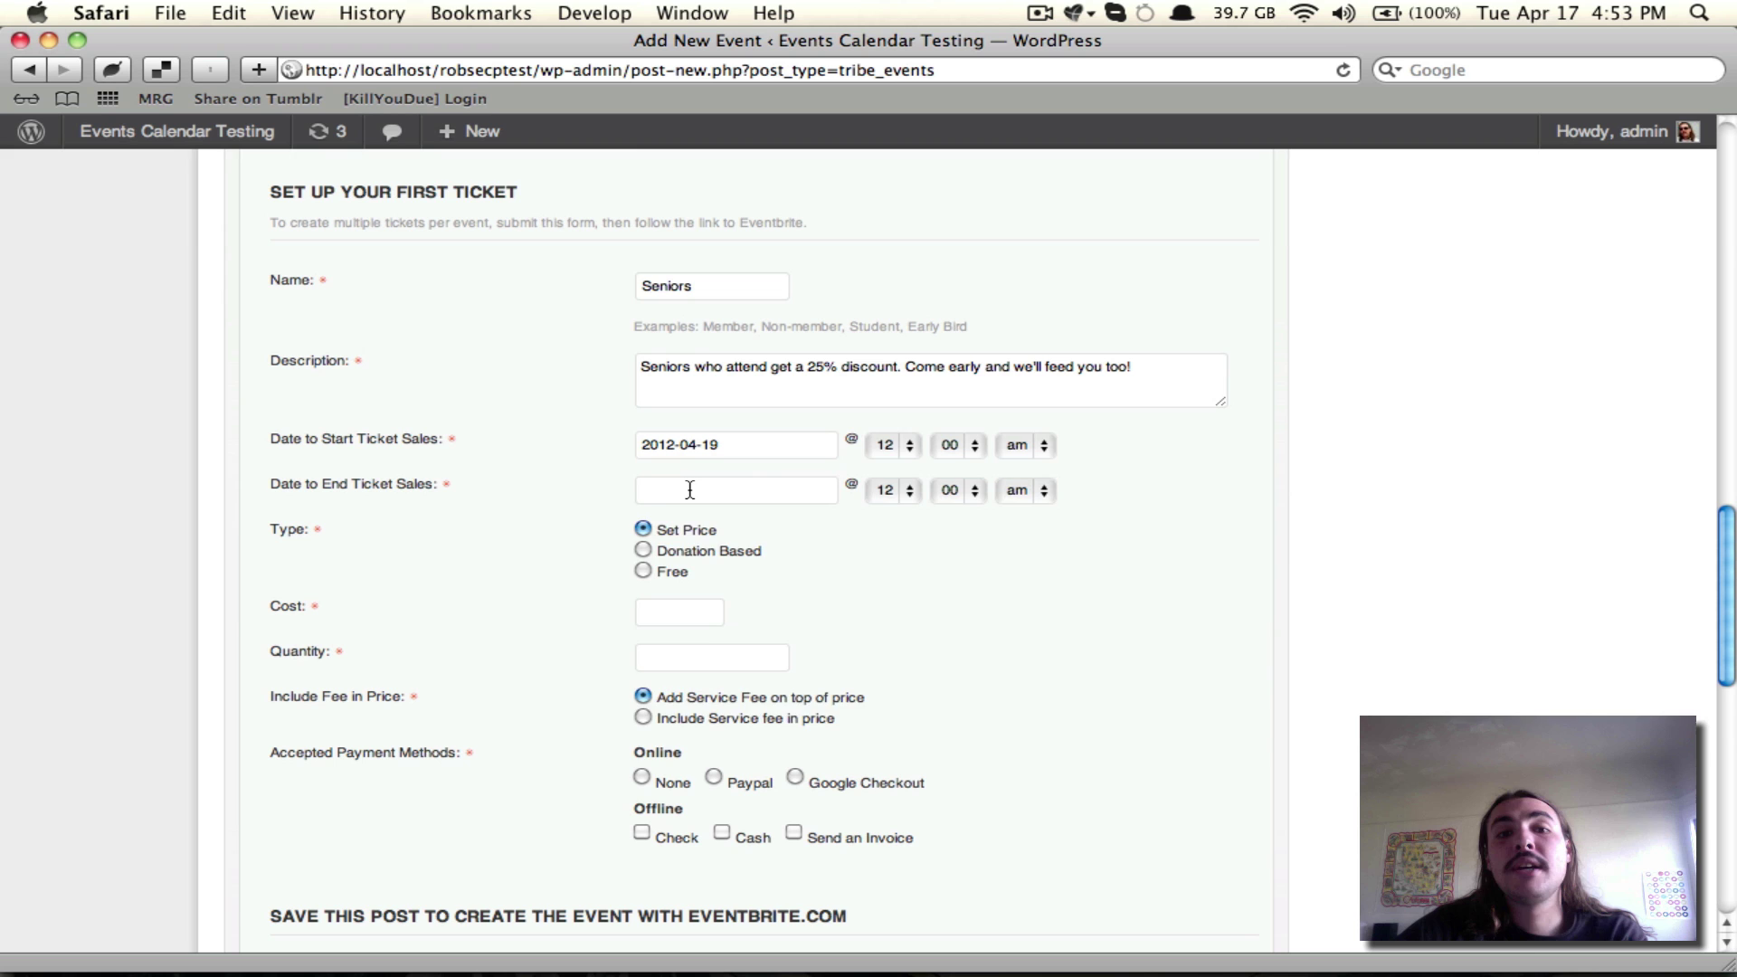
{"action": "left_click", "coordinate": [692, 489]}
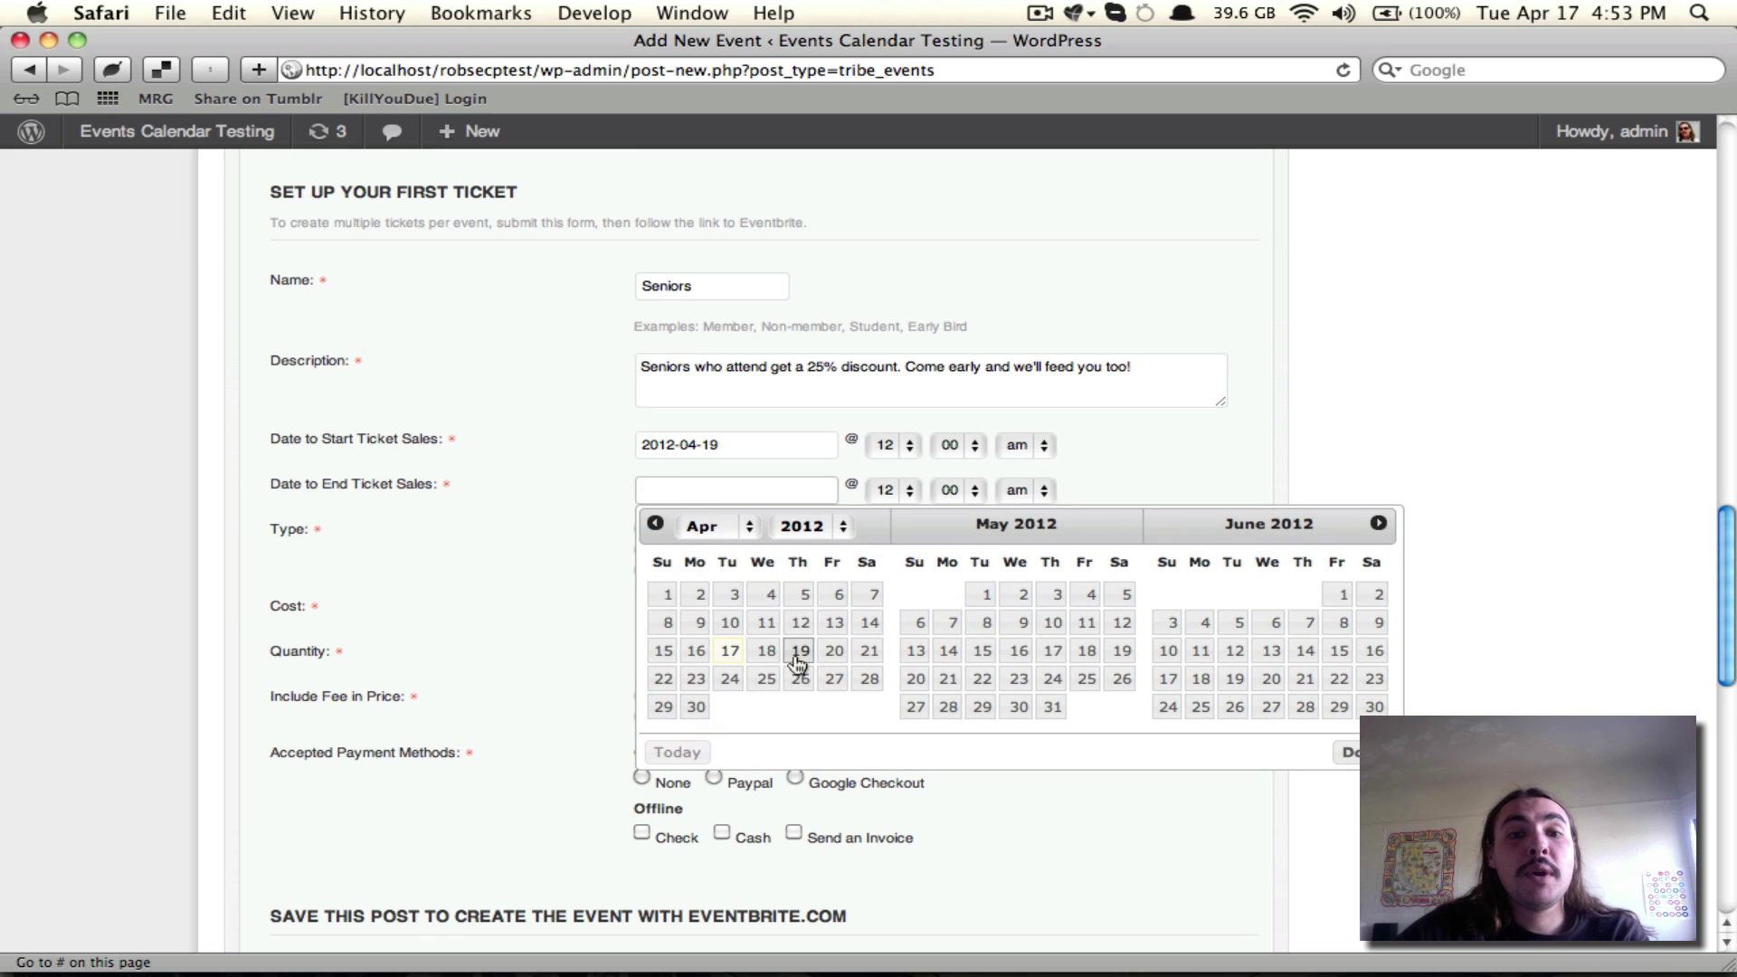
{"action": "left_click", "coordinate": [706, 680]}
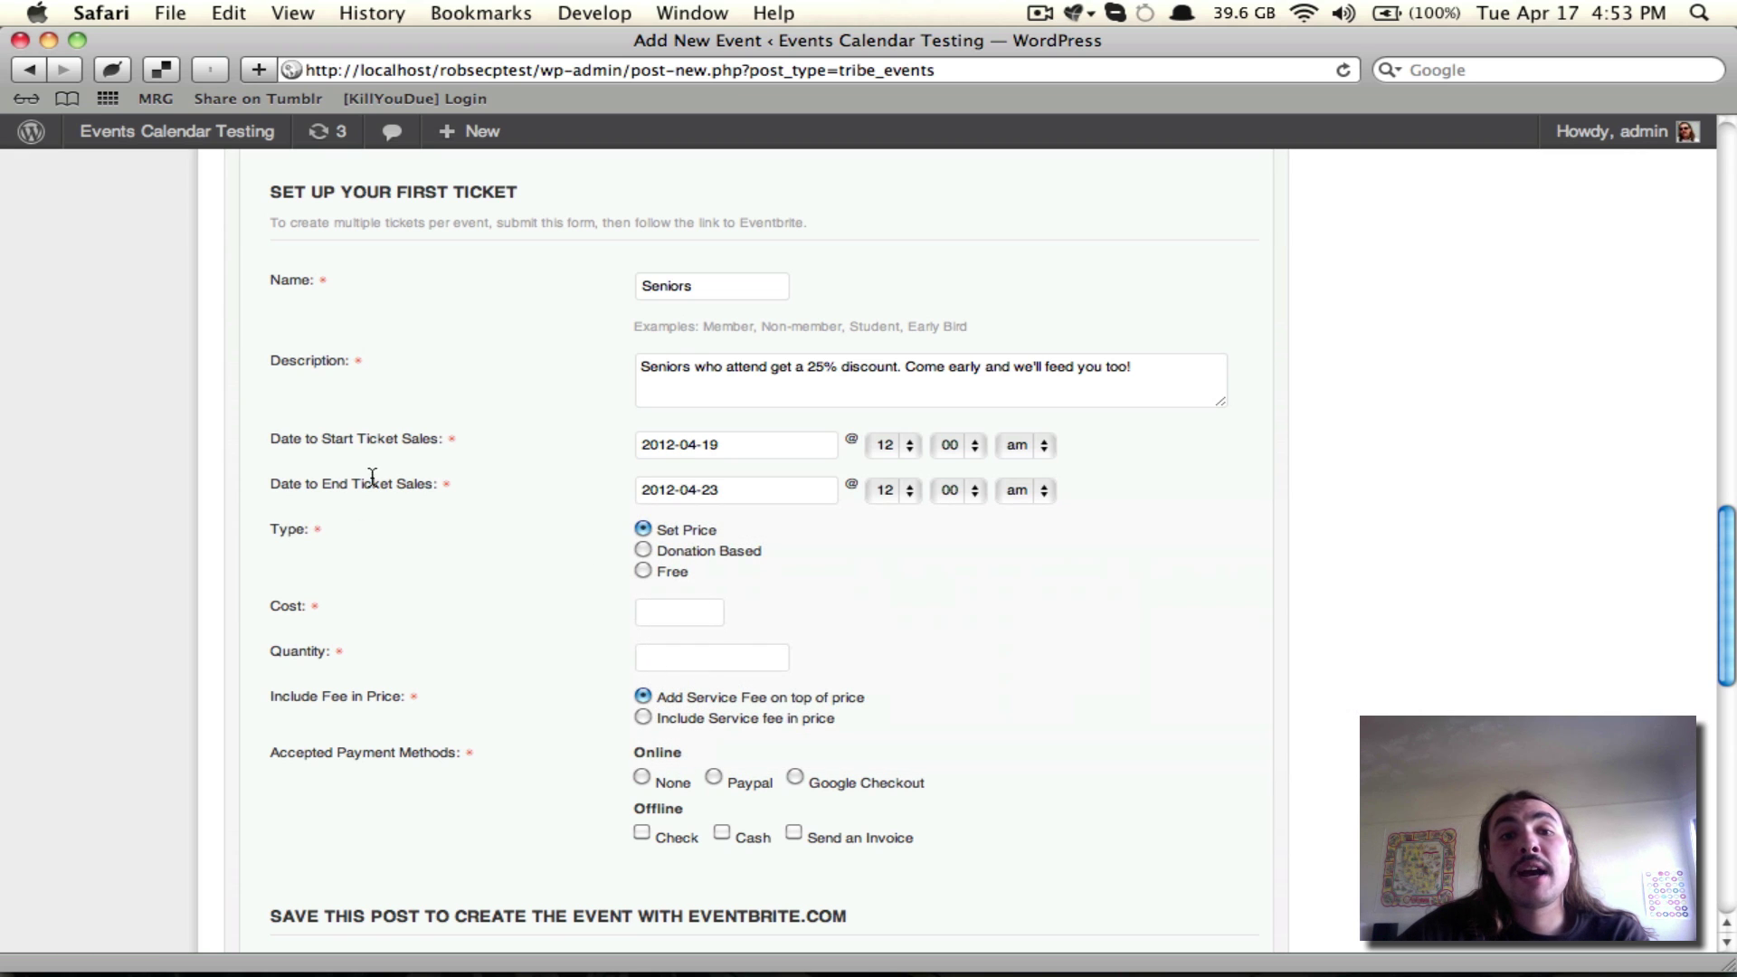
{"action": "scroll", "coordinate": [426, 434], "scroll_direction": "down", "scroll_amount": 3}
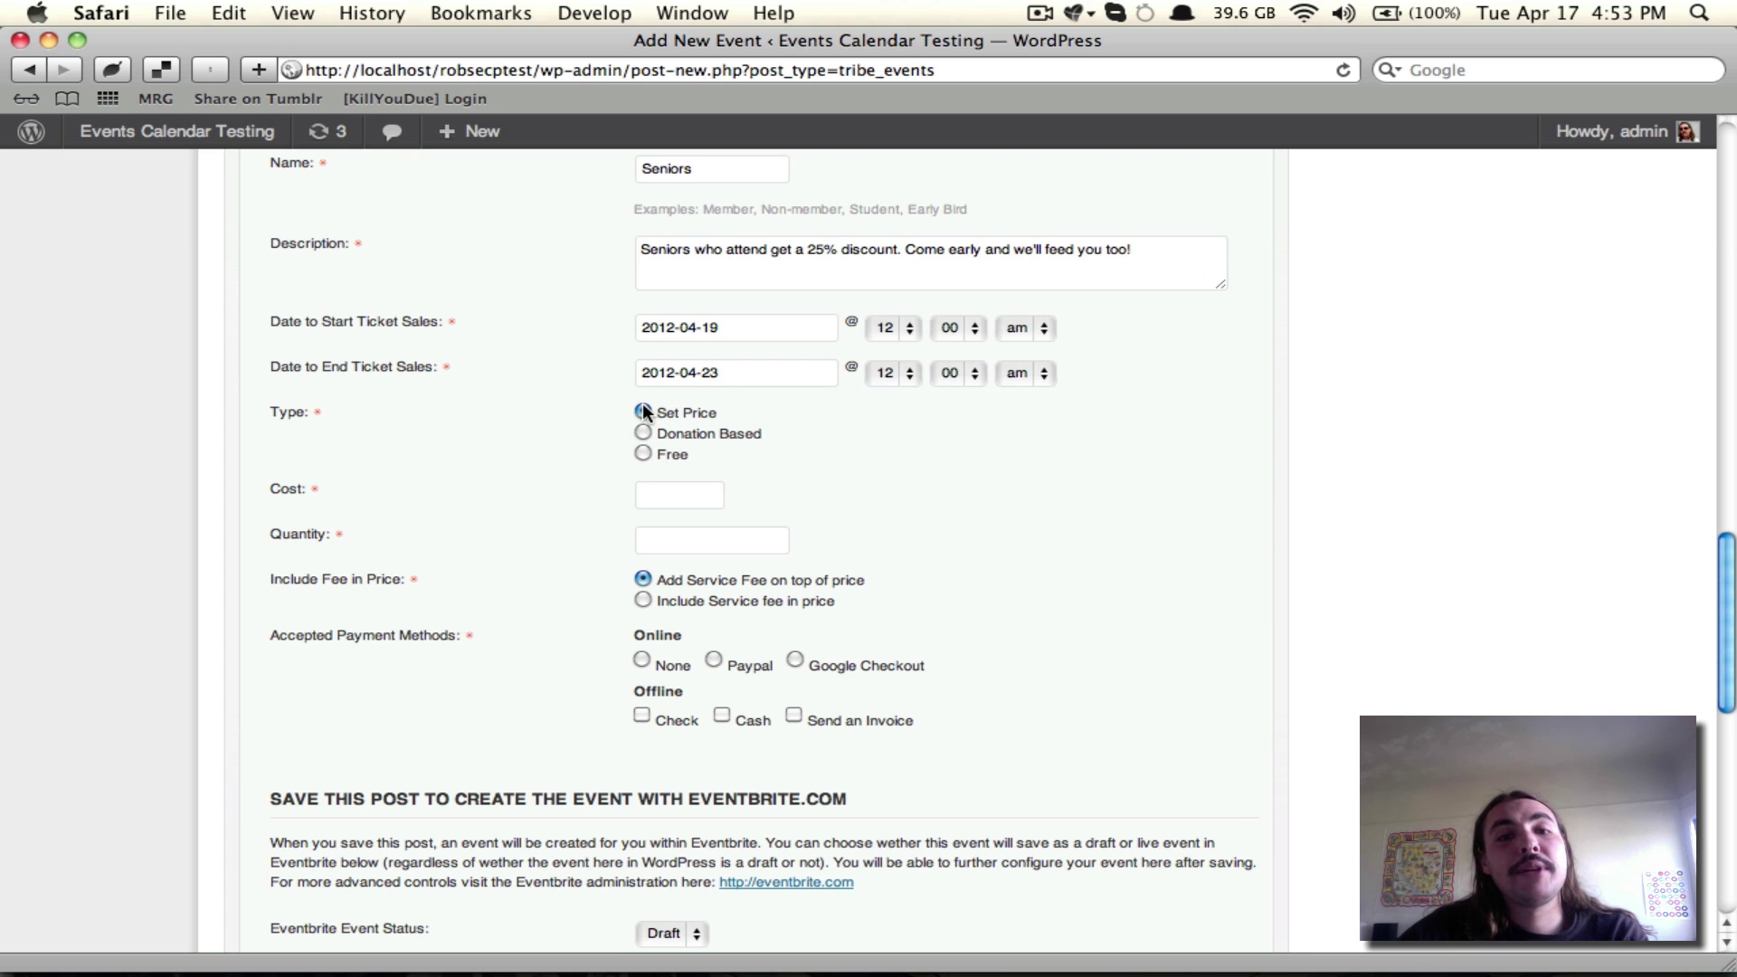
Step: Set the Seniors ticket cost to $15 and quantity to 150
{"action": "left_click", "coordinate": [674, 489]}
{"action": "type", "text": "$15"}
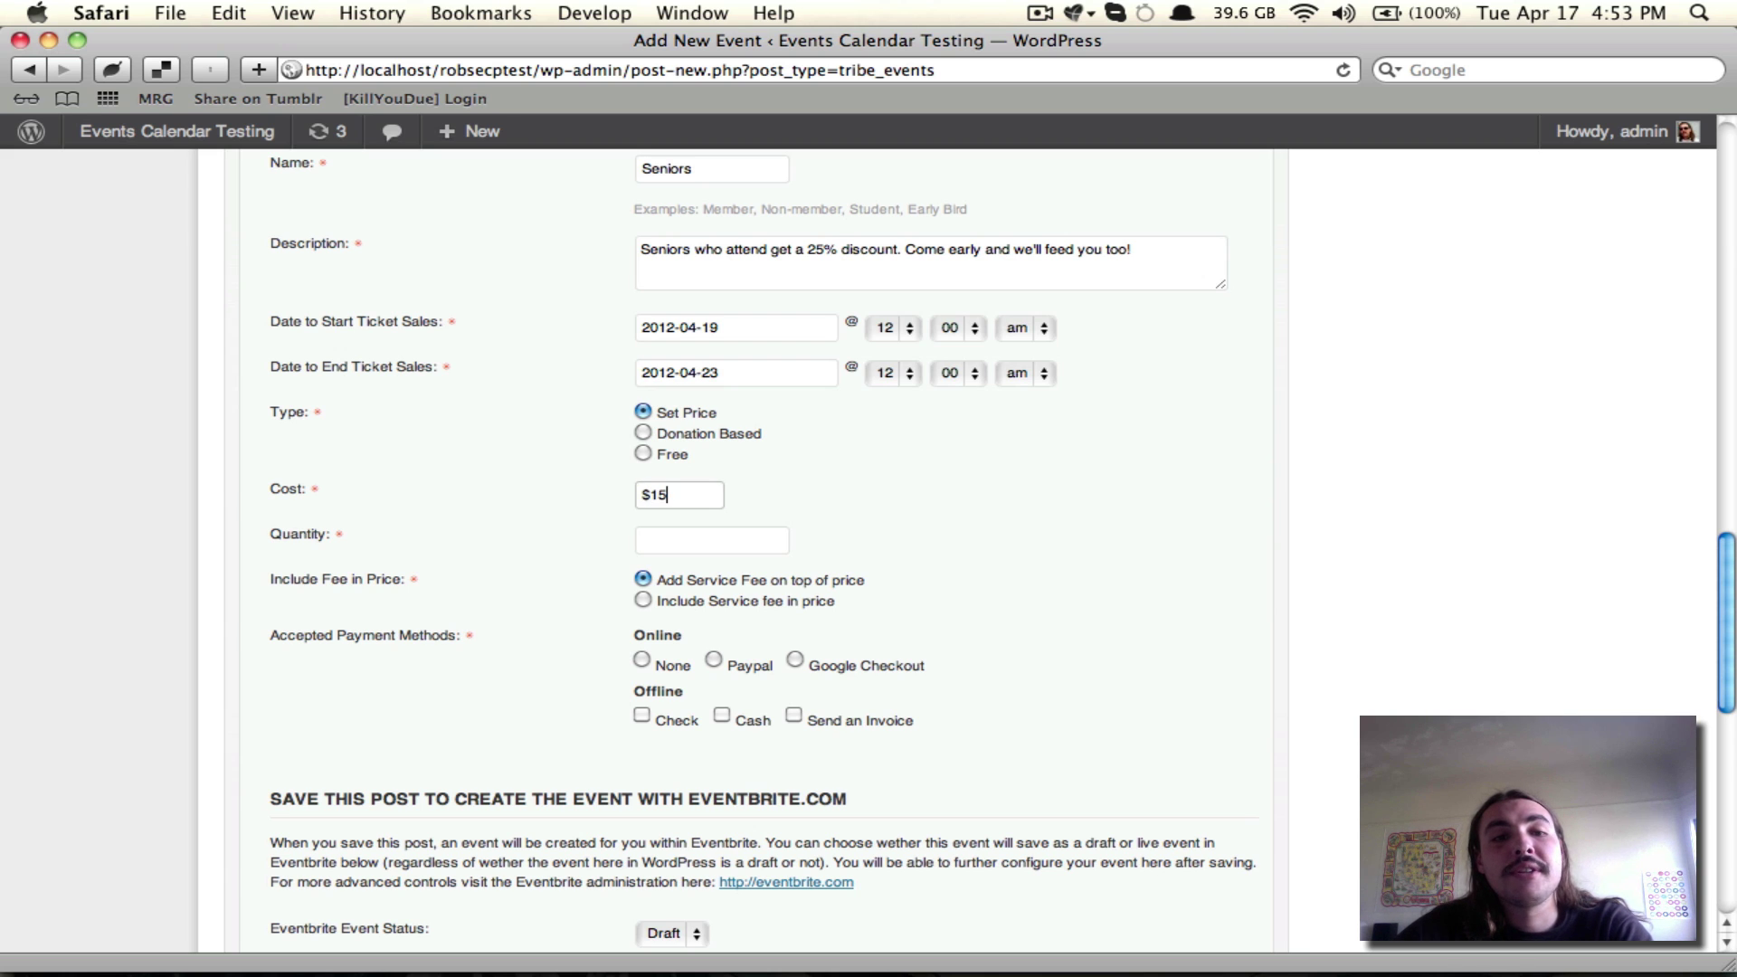
{"action": "key", "text": "Tab"}
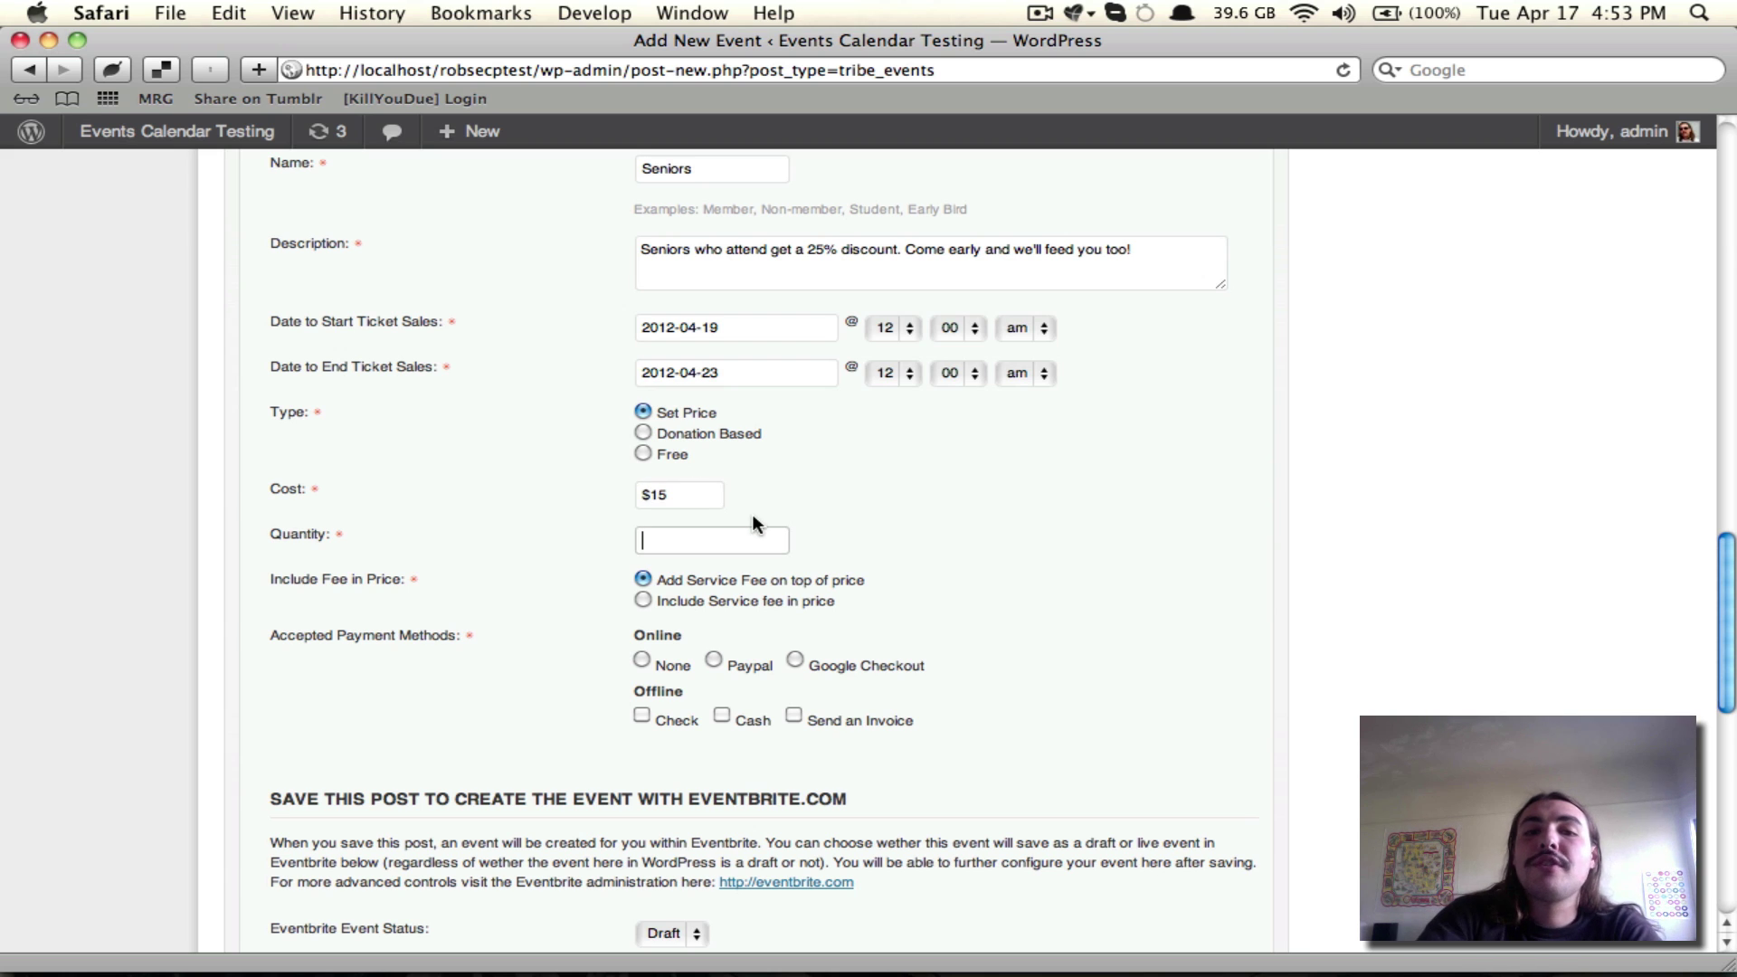
{"action": "type", "text": "150"}
{"action": "left_click", "coordinate": [982, 464]}
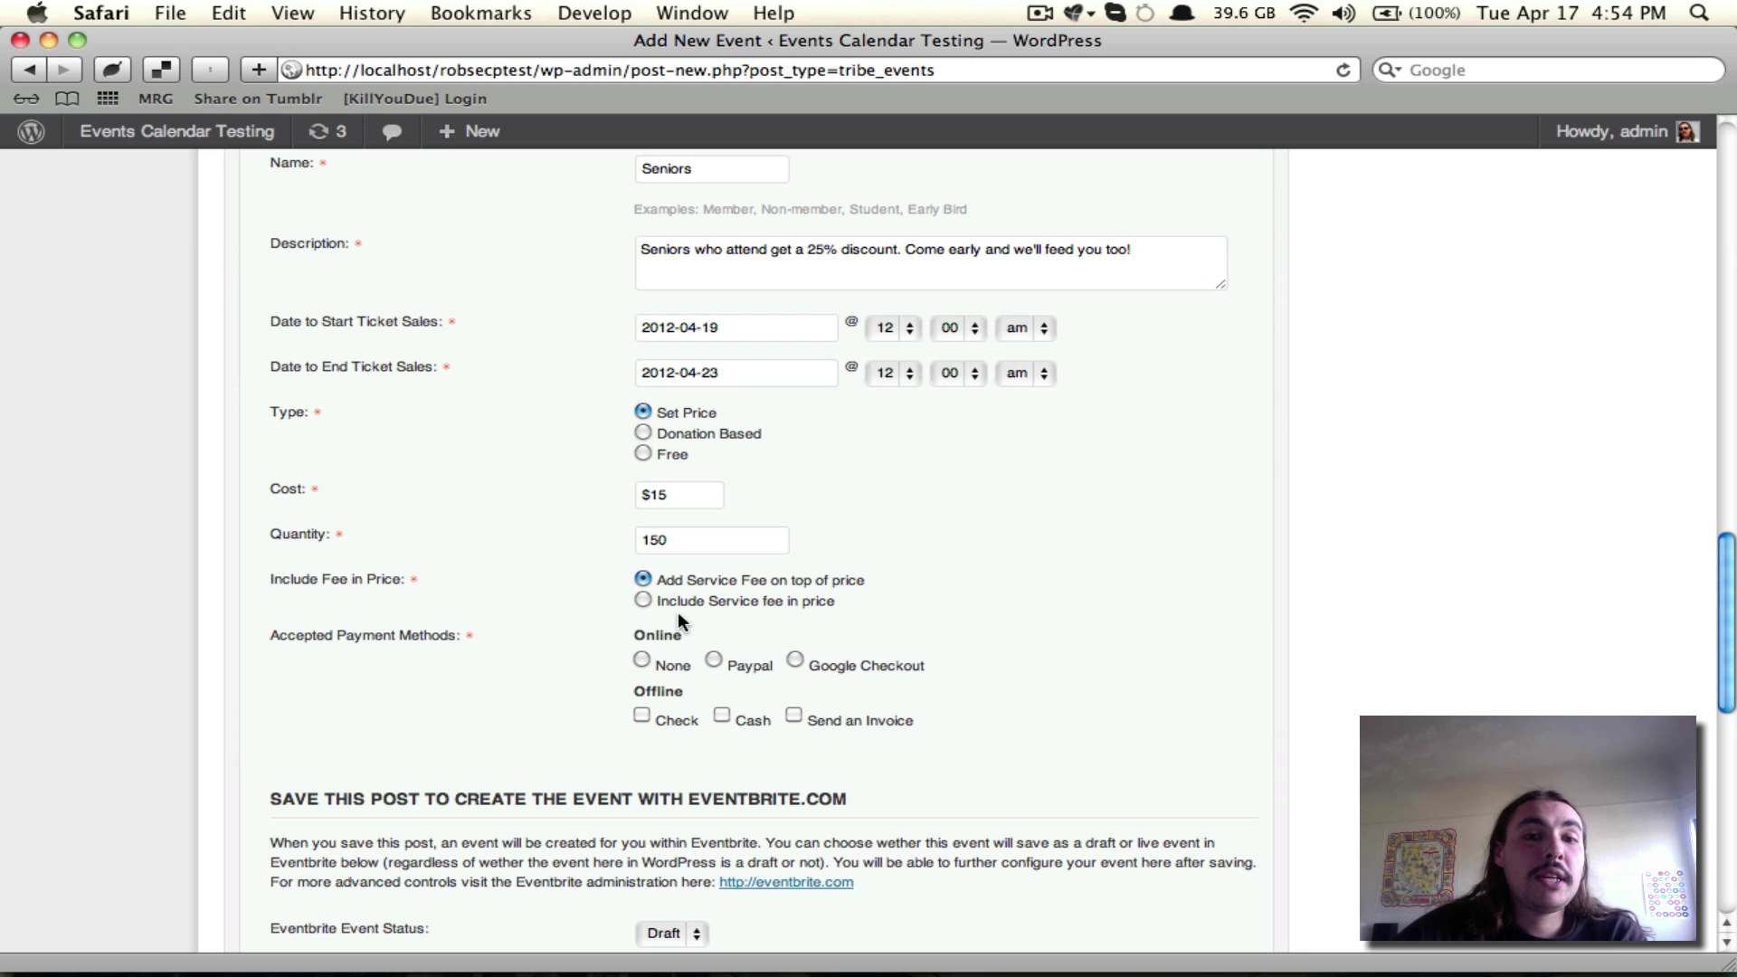
Step: Include the service fee in the ticket price
{"action": "left_click", "coordinate": [686, 496]}
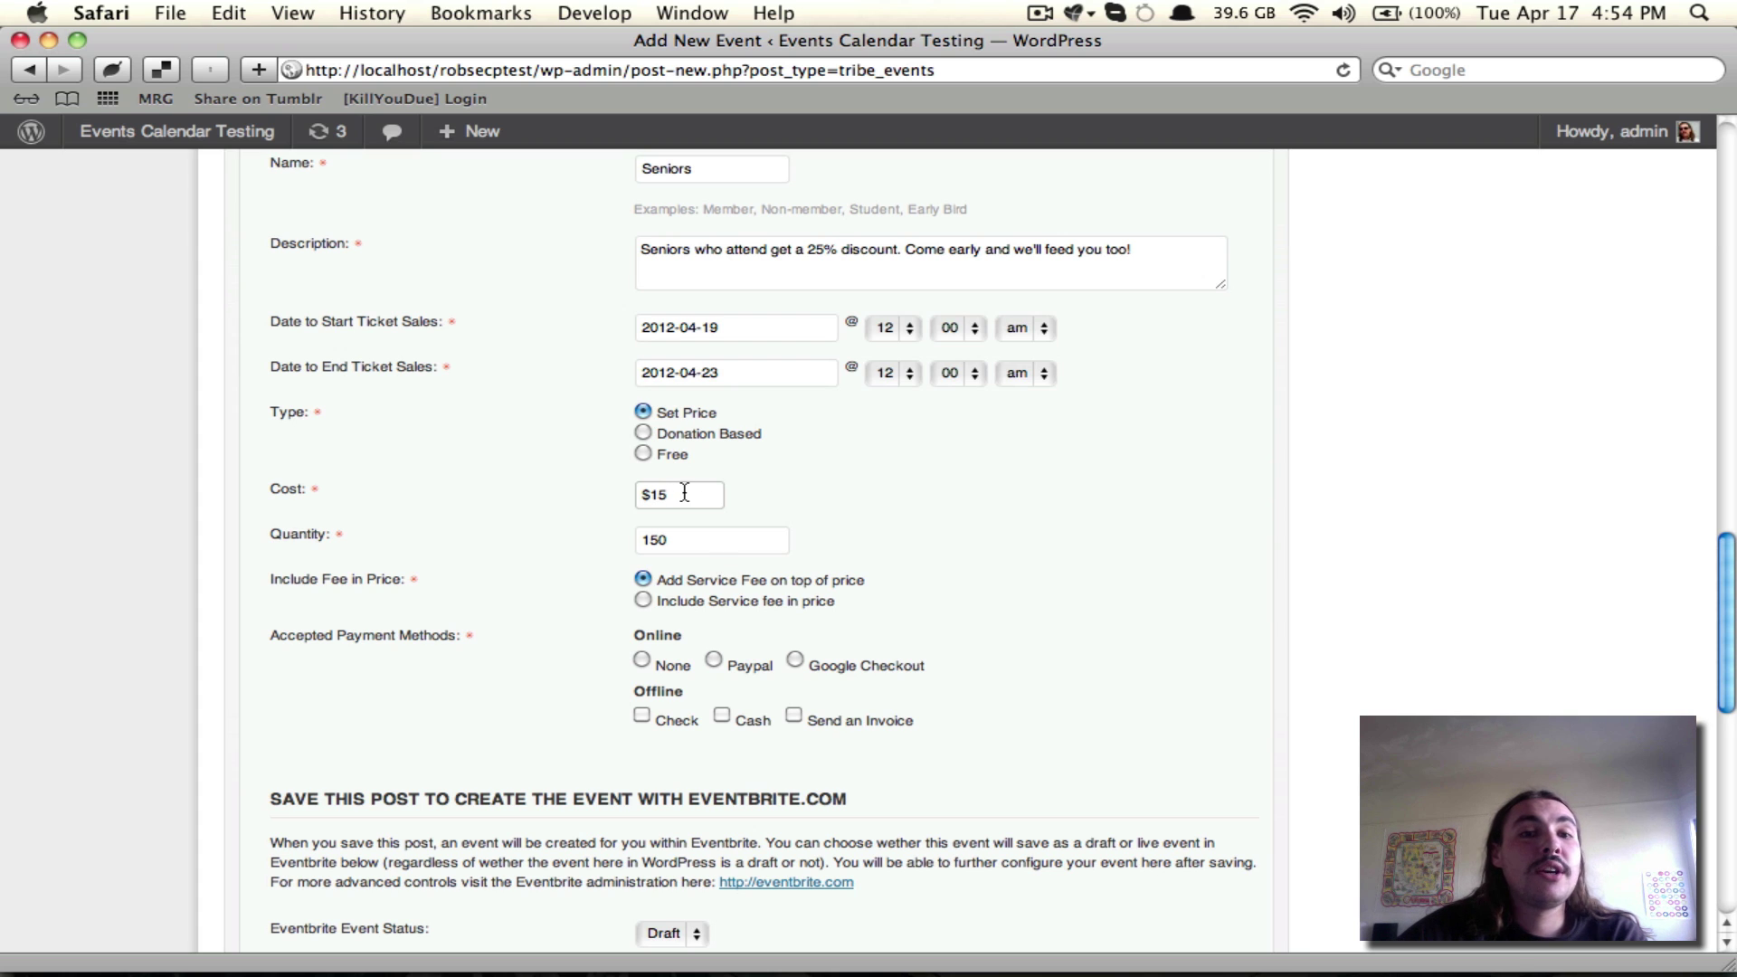
{"action": "left_click", "coordinate": [644, 597]}
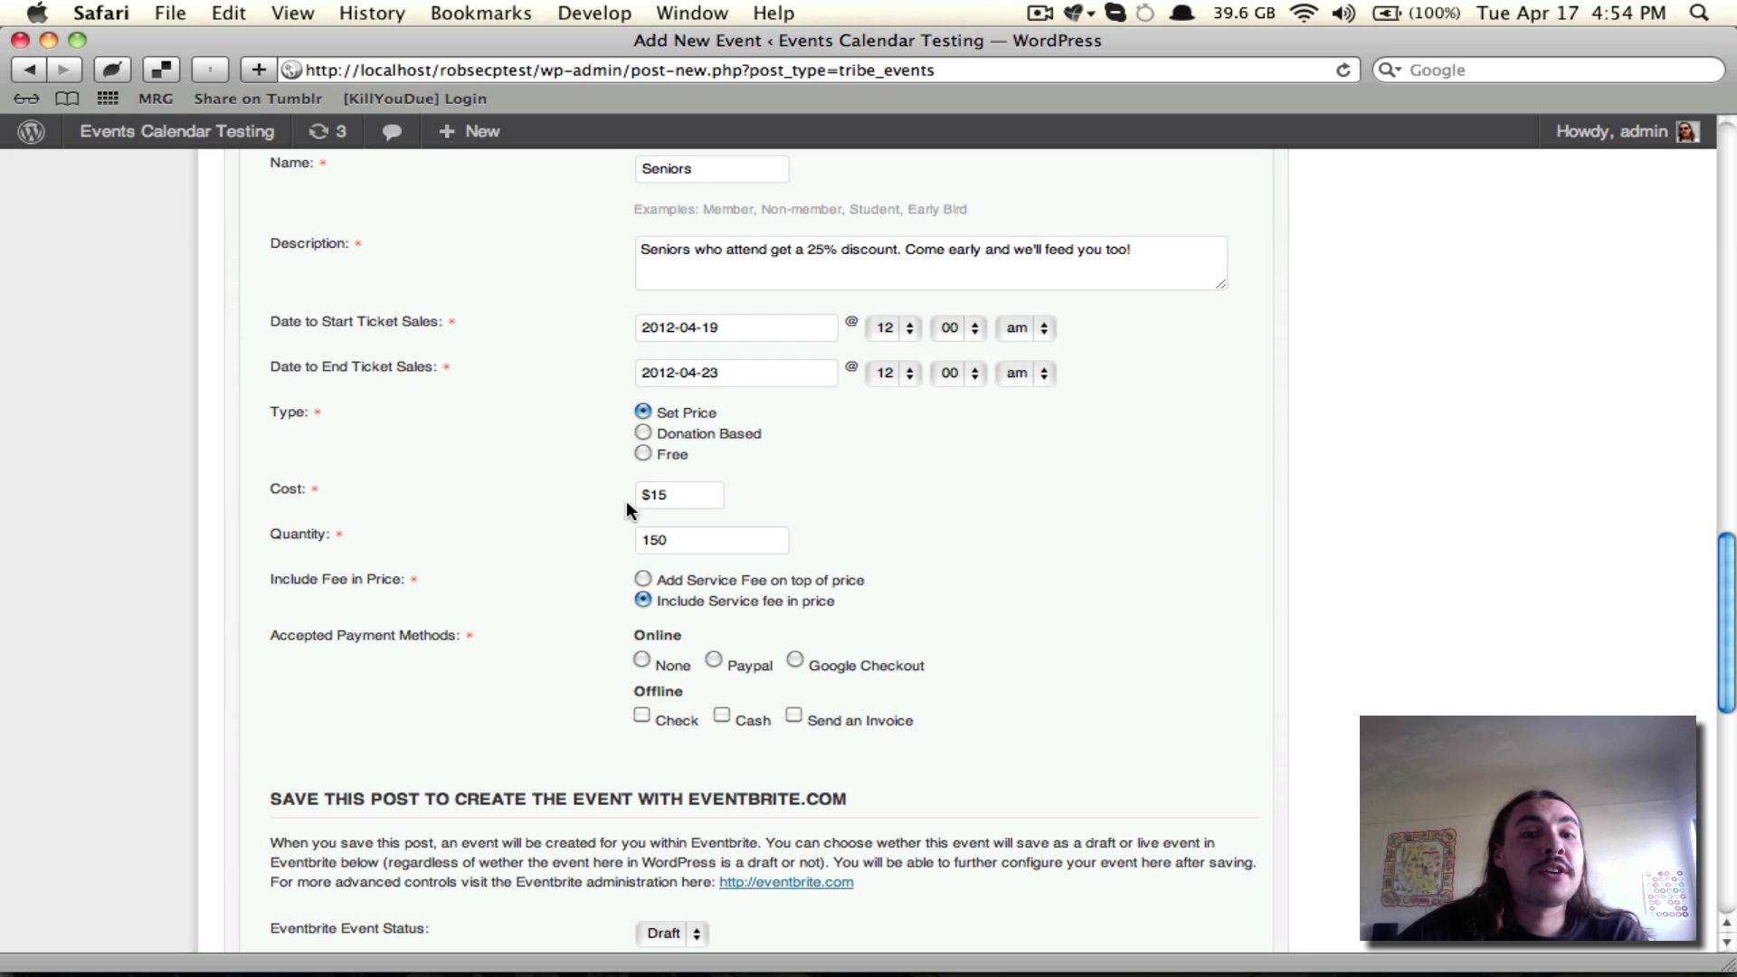
{"action": "left_click", "coordinate": [643, 579]}
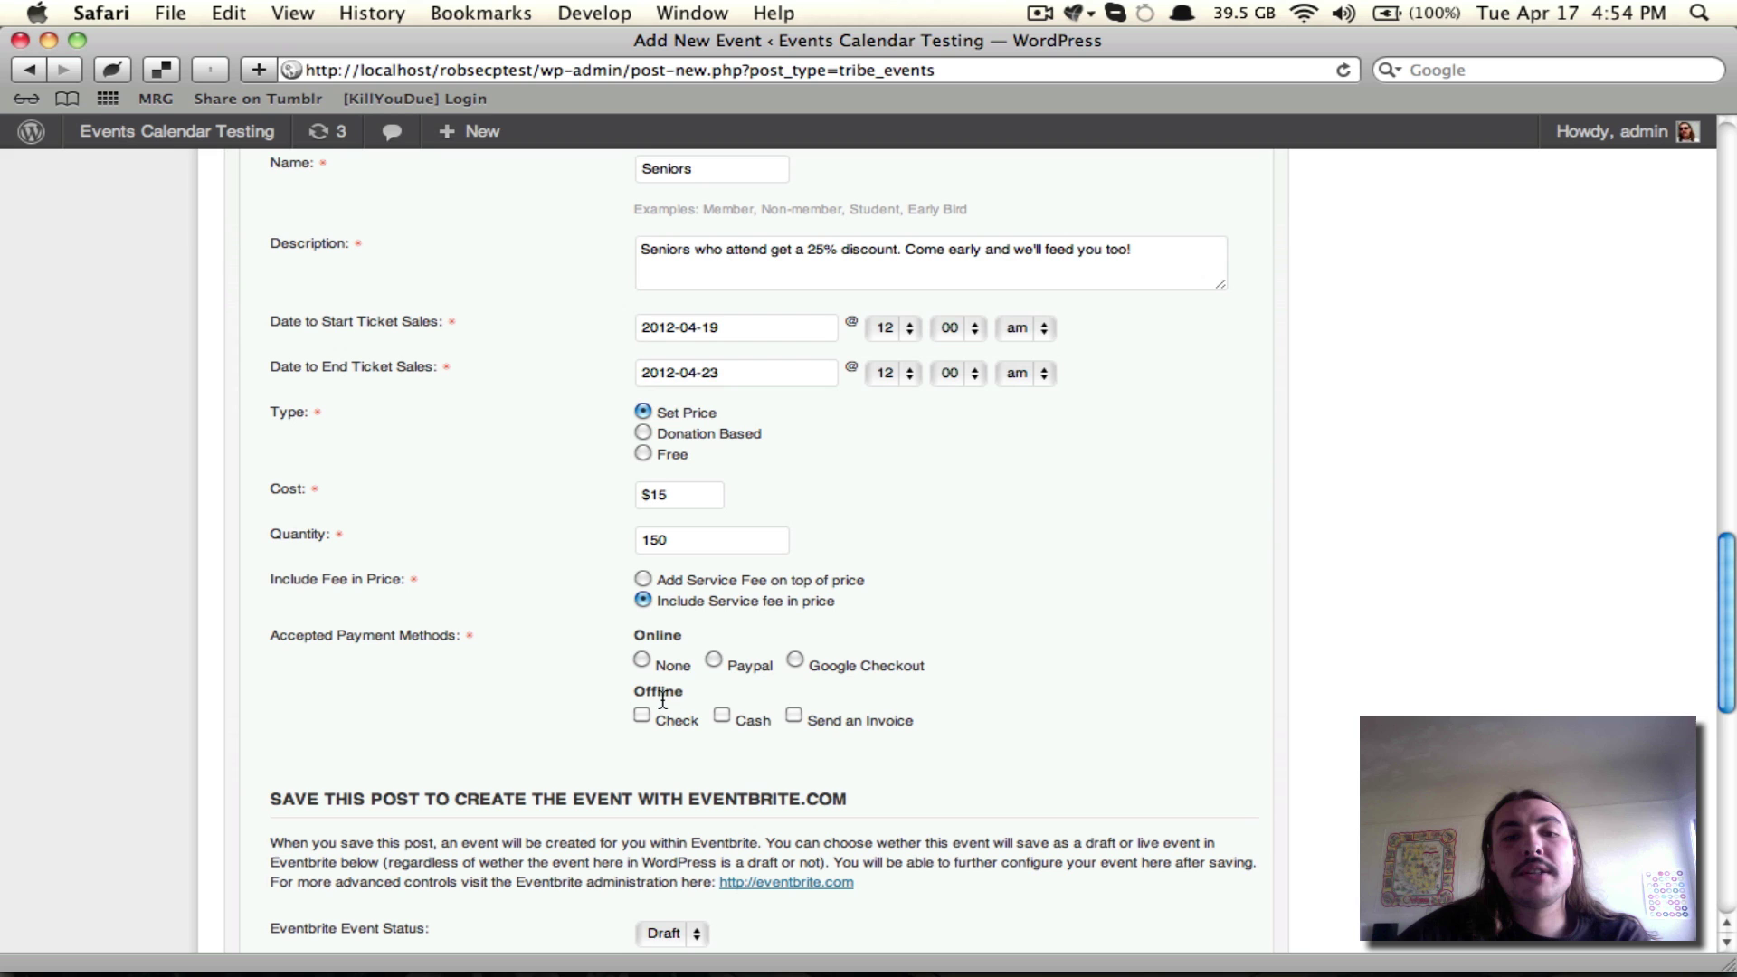
Step: Accept PayPal as the online payment method and fill in the PayPal account e-mail
{"action": "left_click", "coordinate": [713, 660]}
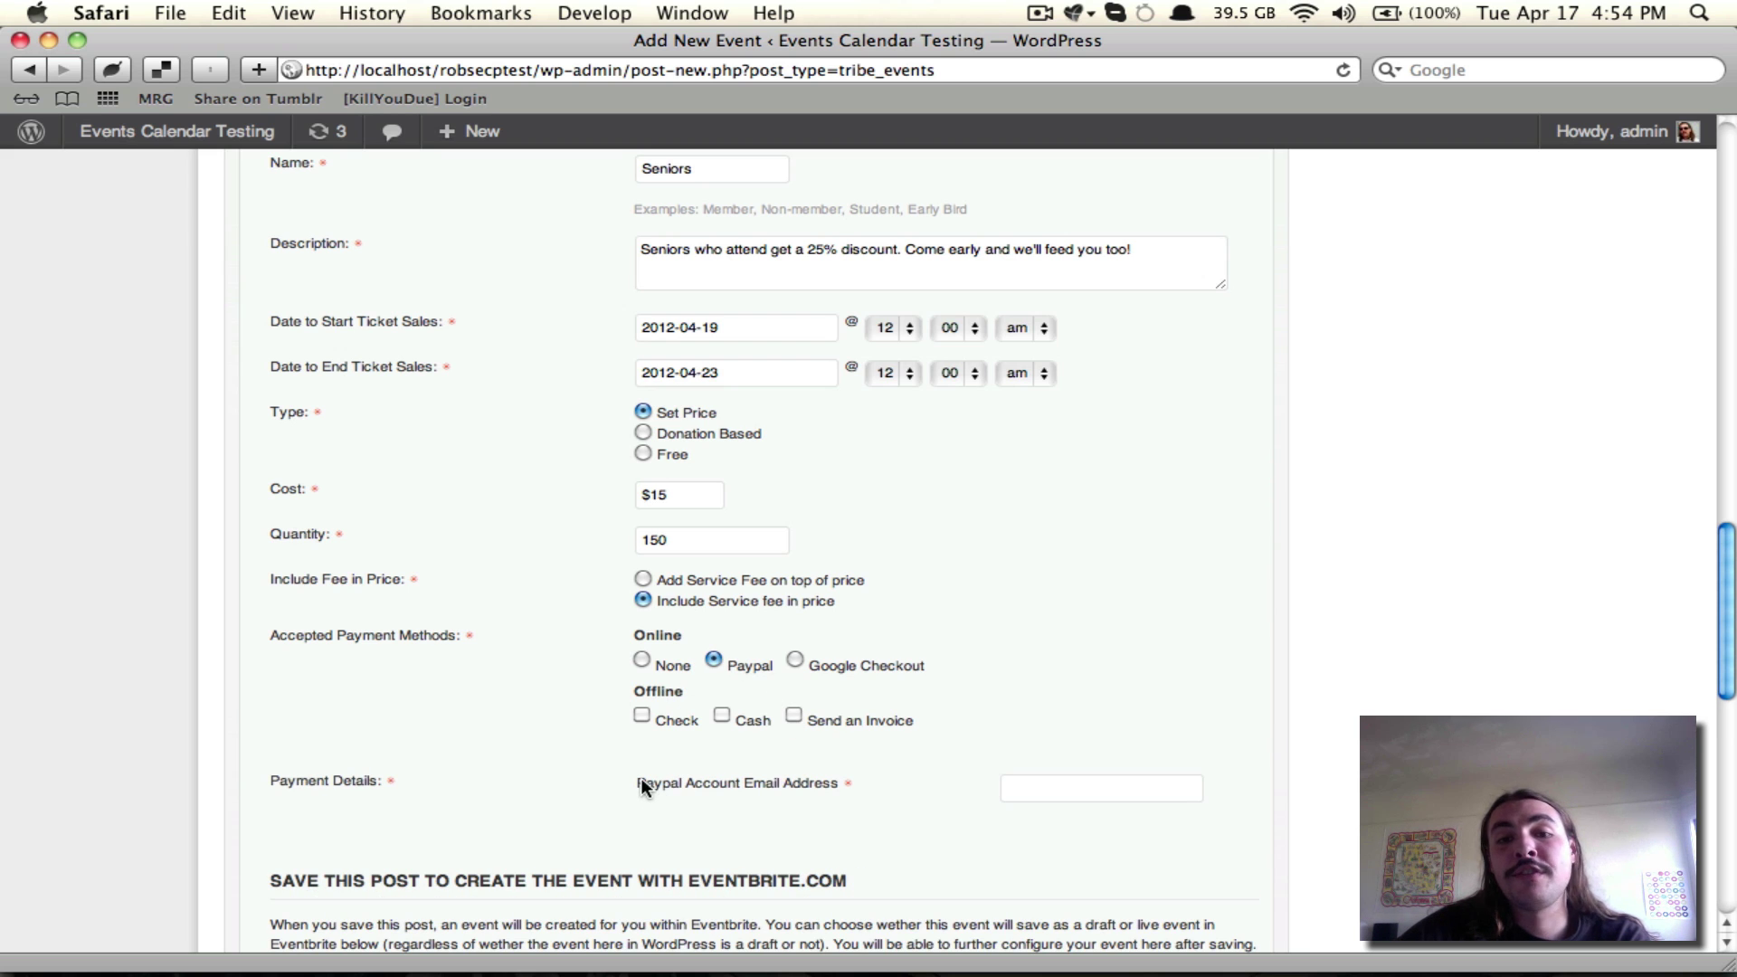
{"action": "left_click", "coordinate": [1098, 790]}
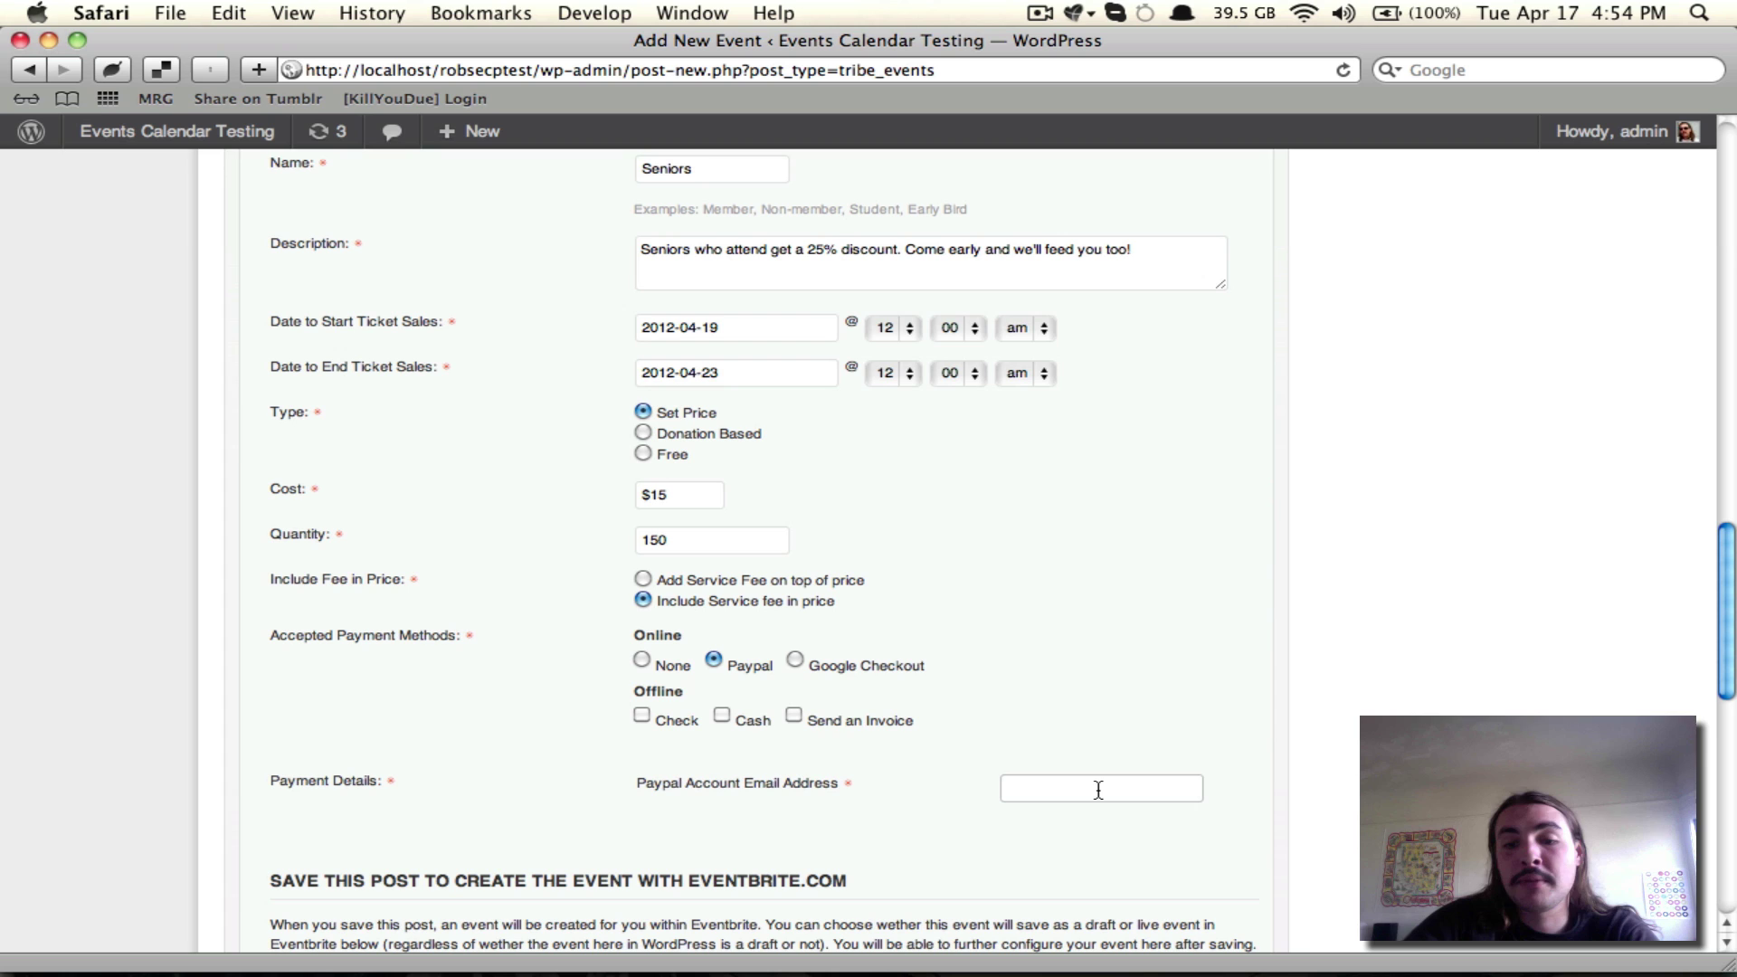
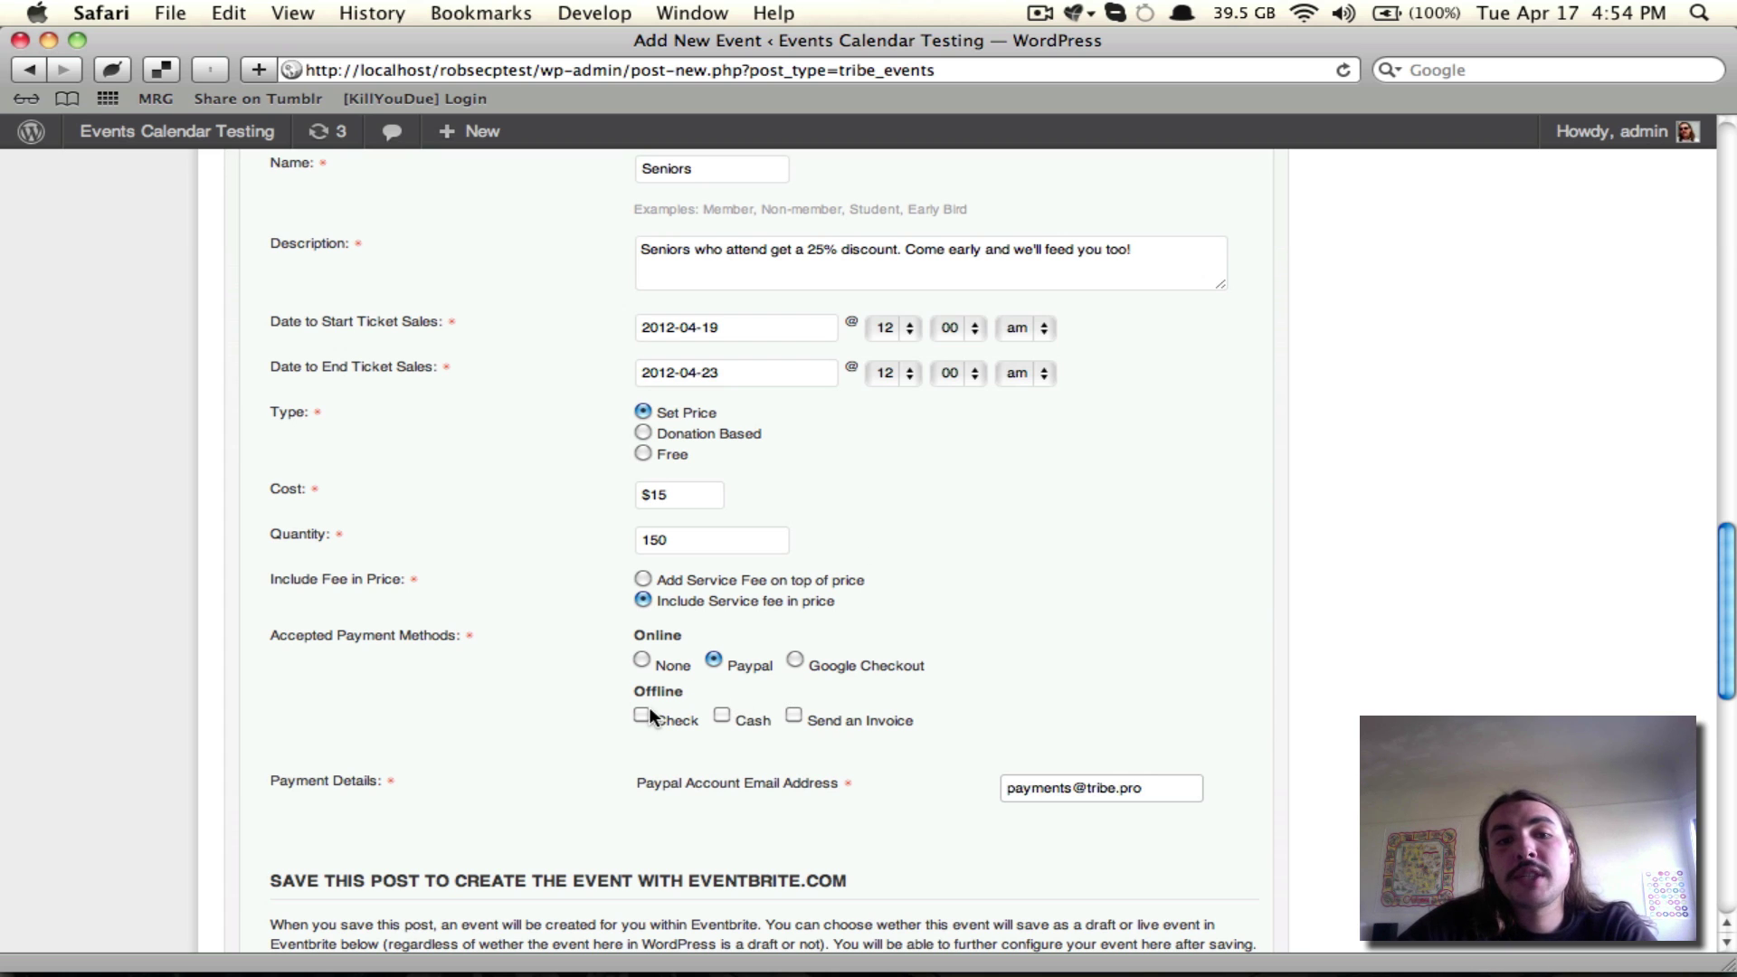
Step: Leave the Check and Cash offline payment options unchecked
{"action": "left_click", "coordinate": [642, 712]}
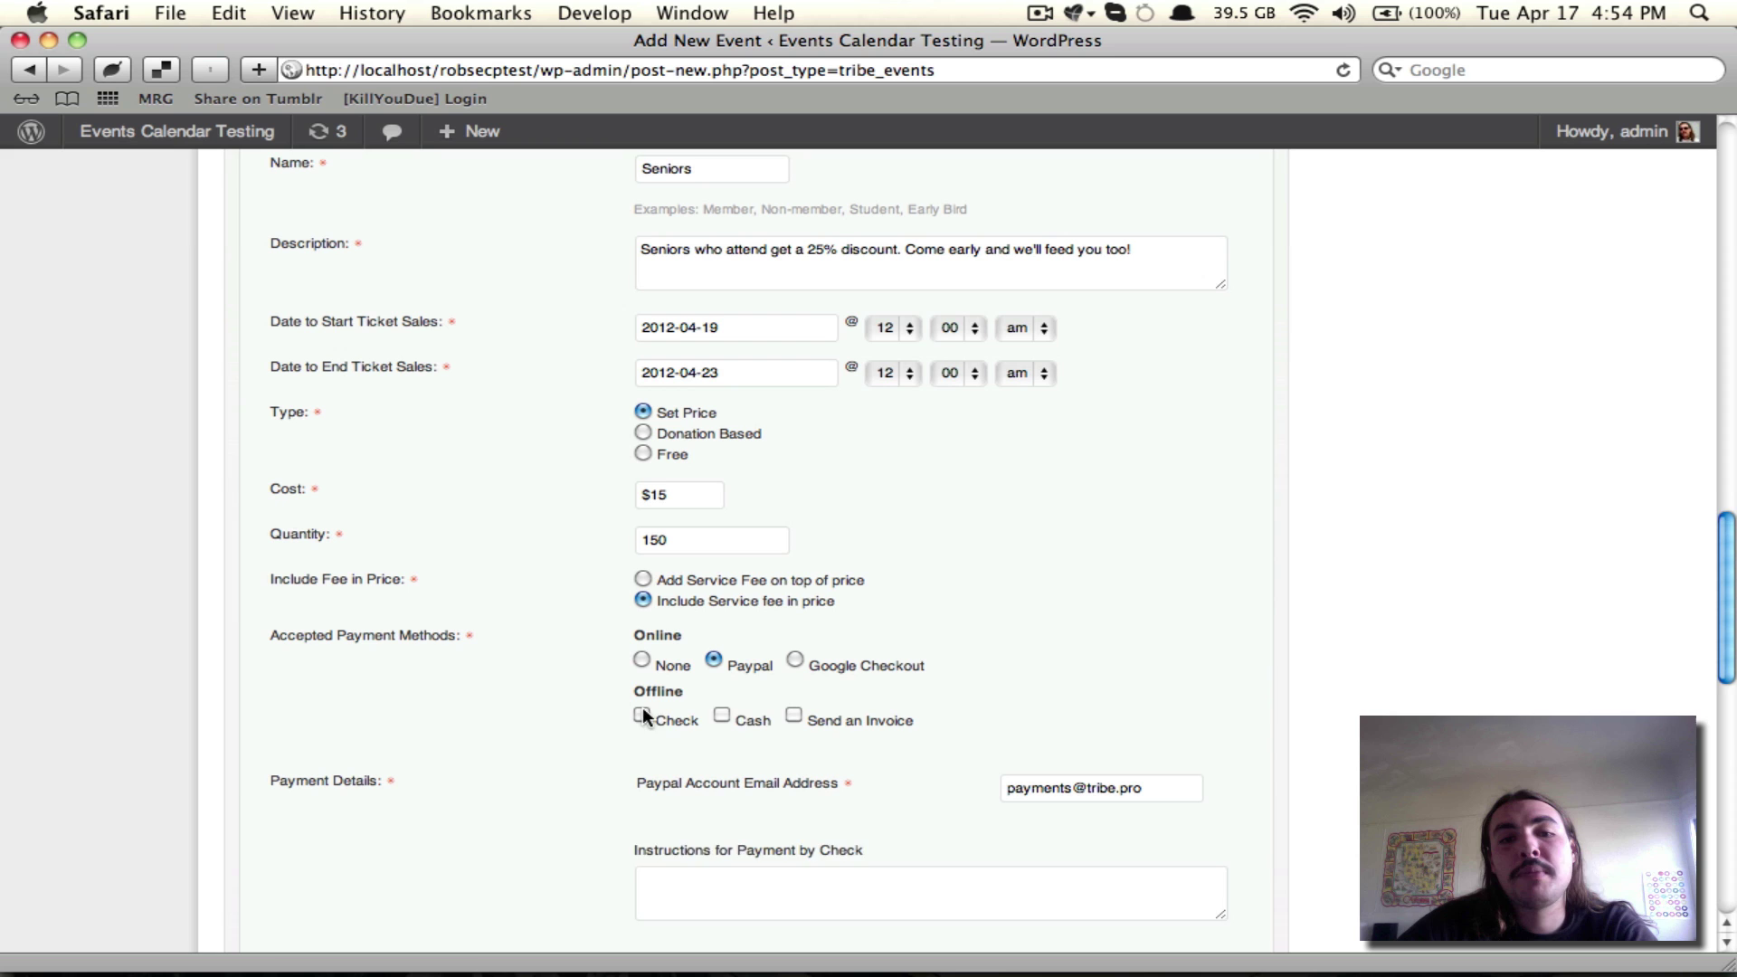
{"action": "left_click", "coordinate": [642, 711]}
{"action": "left_click", "coordinate": [723, 715]}
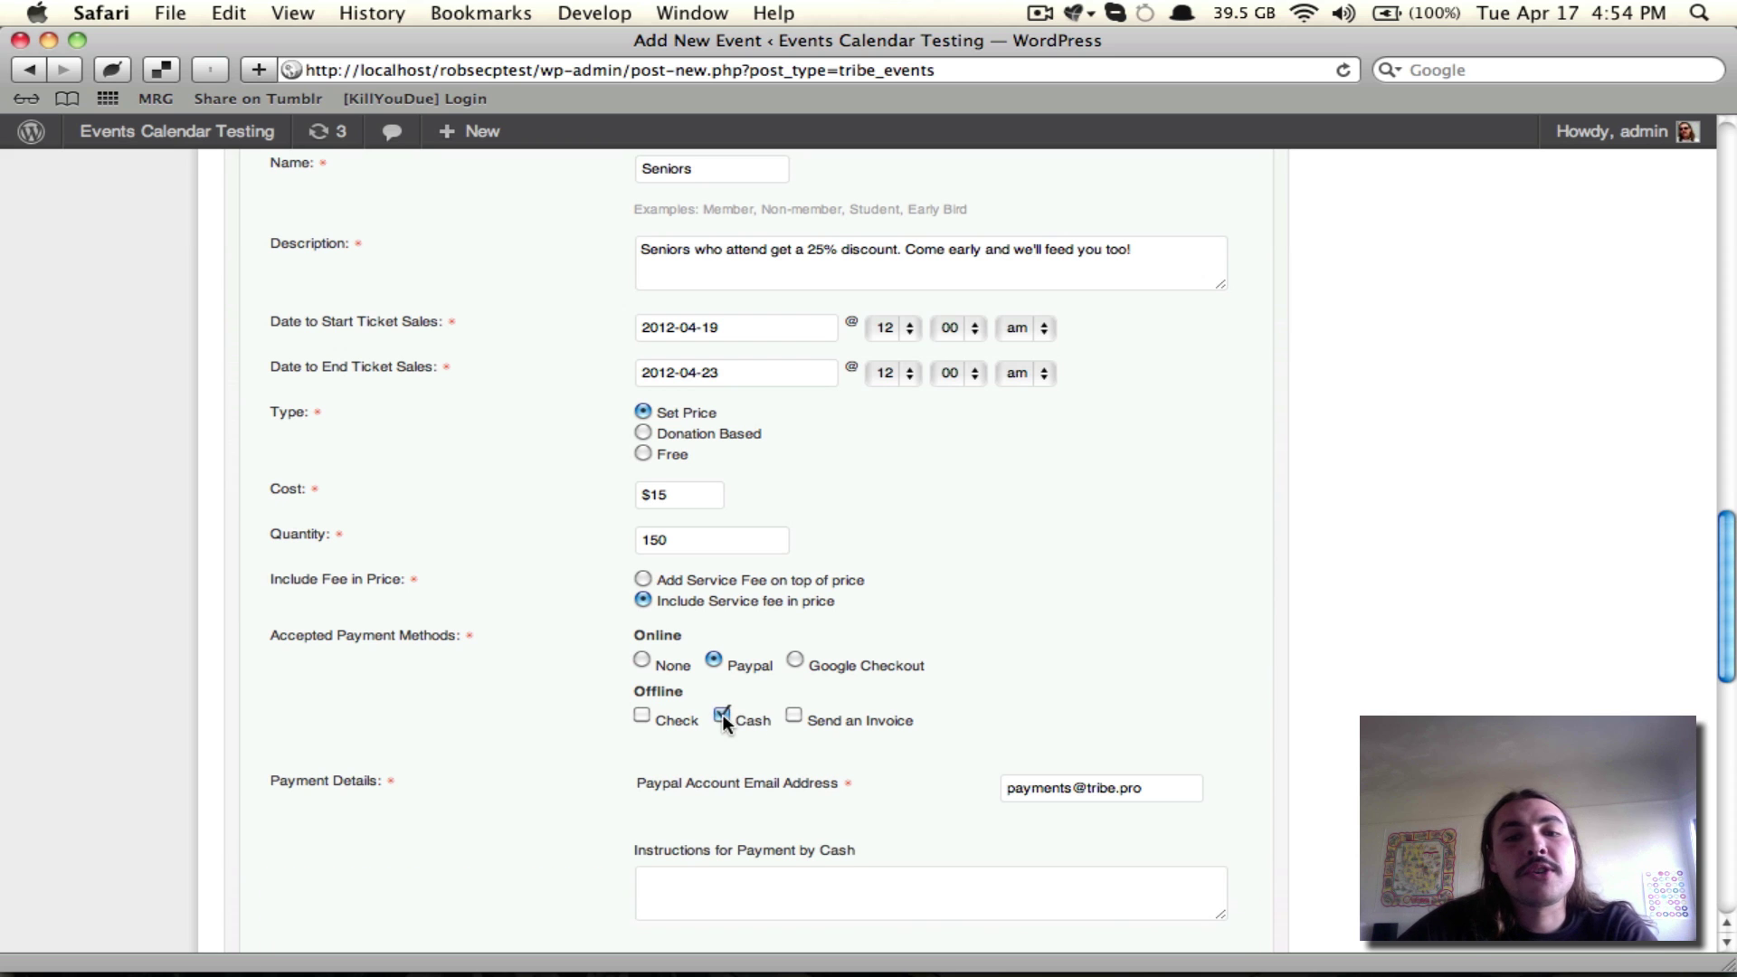
{"action": "left_click", "coordinate": [722, 714]}
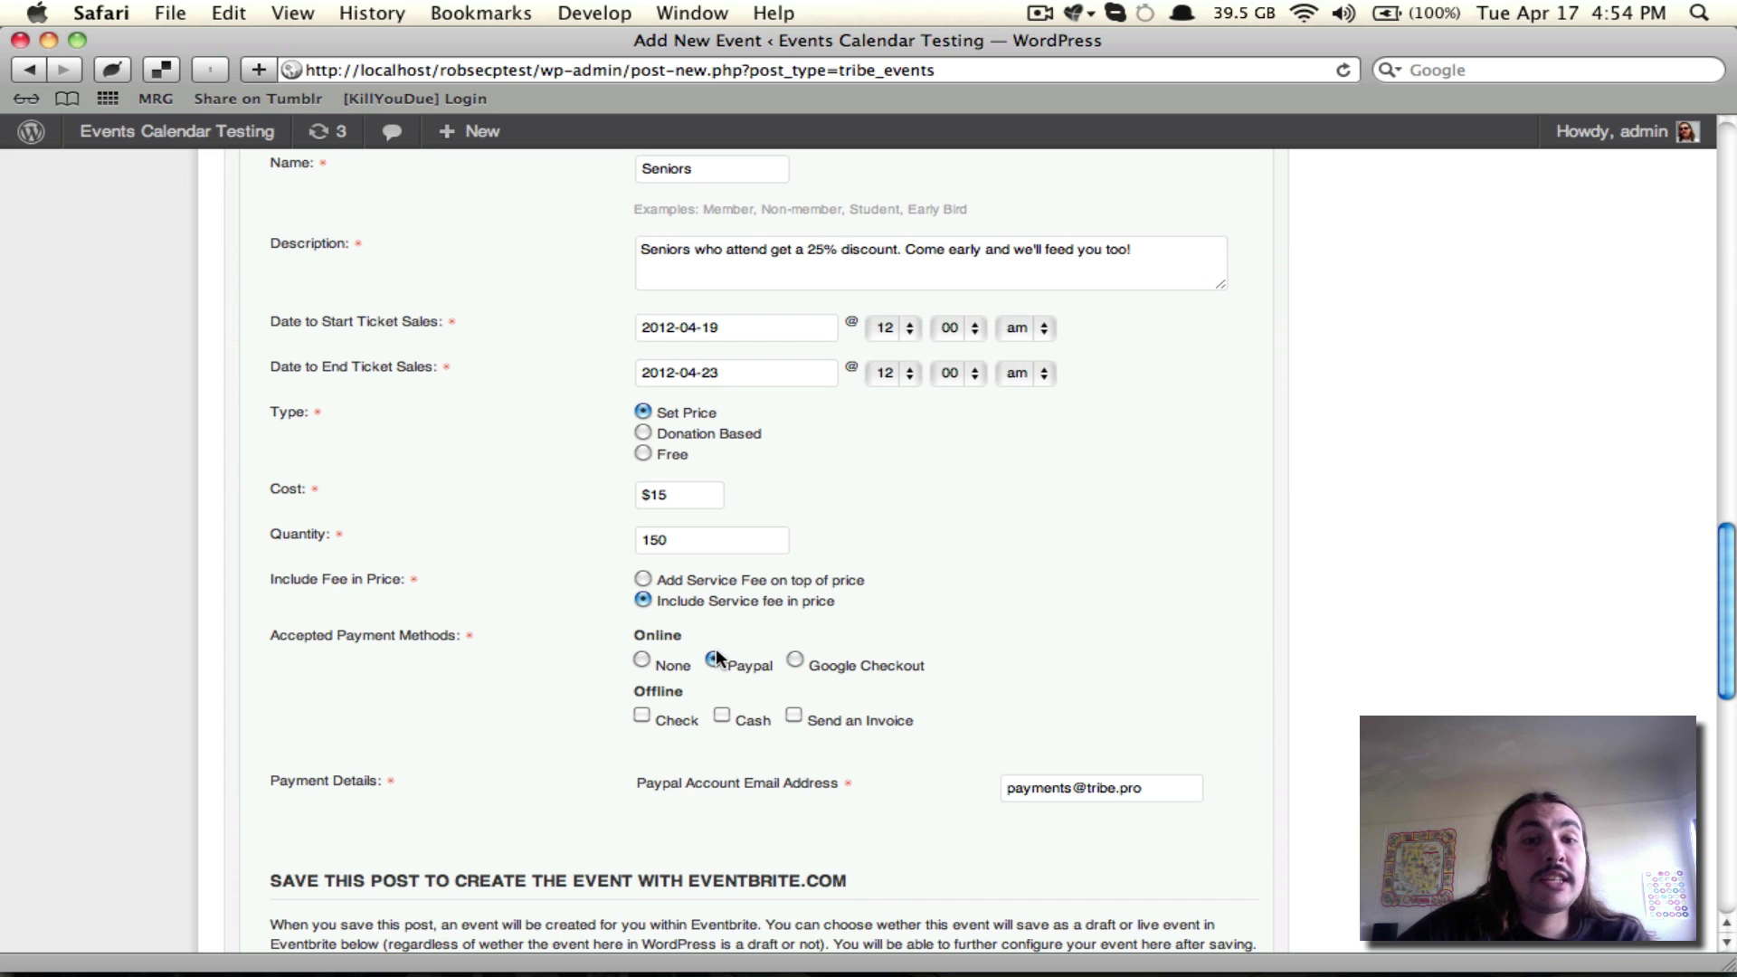
{"action": "scroll", "coordinate": [794, 734], "scroll_direction": "up", "scroll_amount": 5}
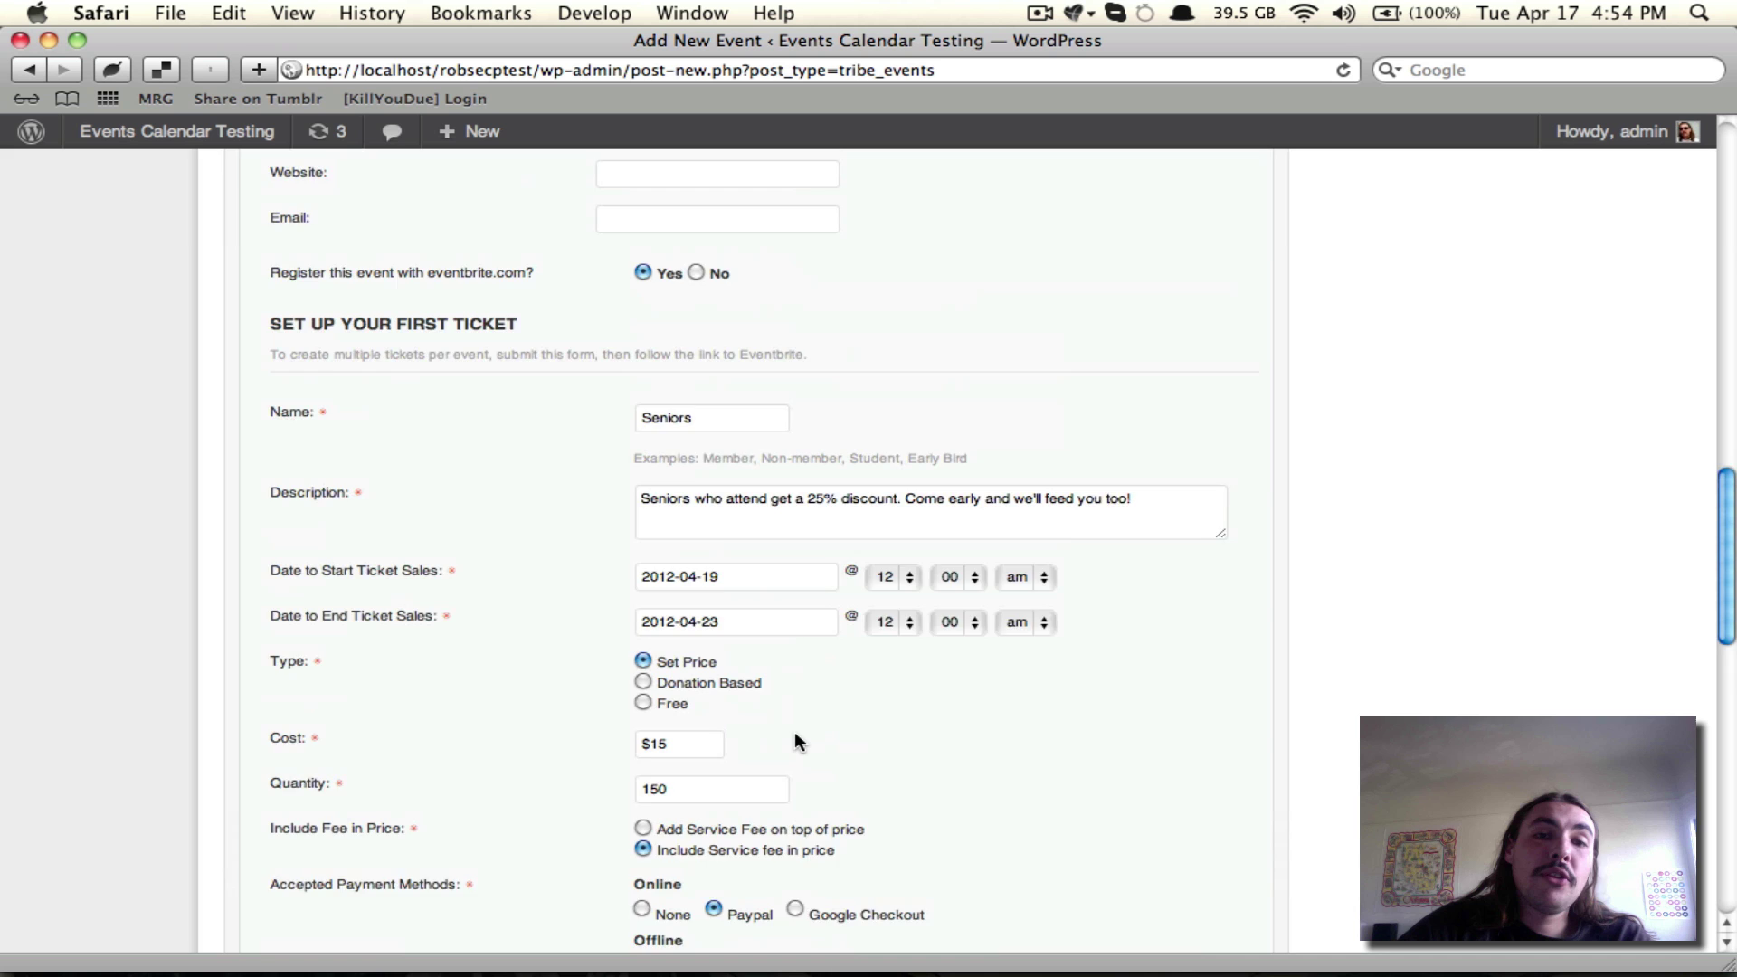
{"action": "scroll", "coordinate": [794, 737], "scroll_direction": "down", "scroll_amount": 6}
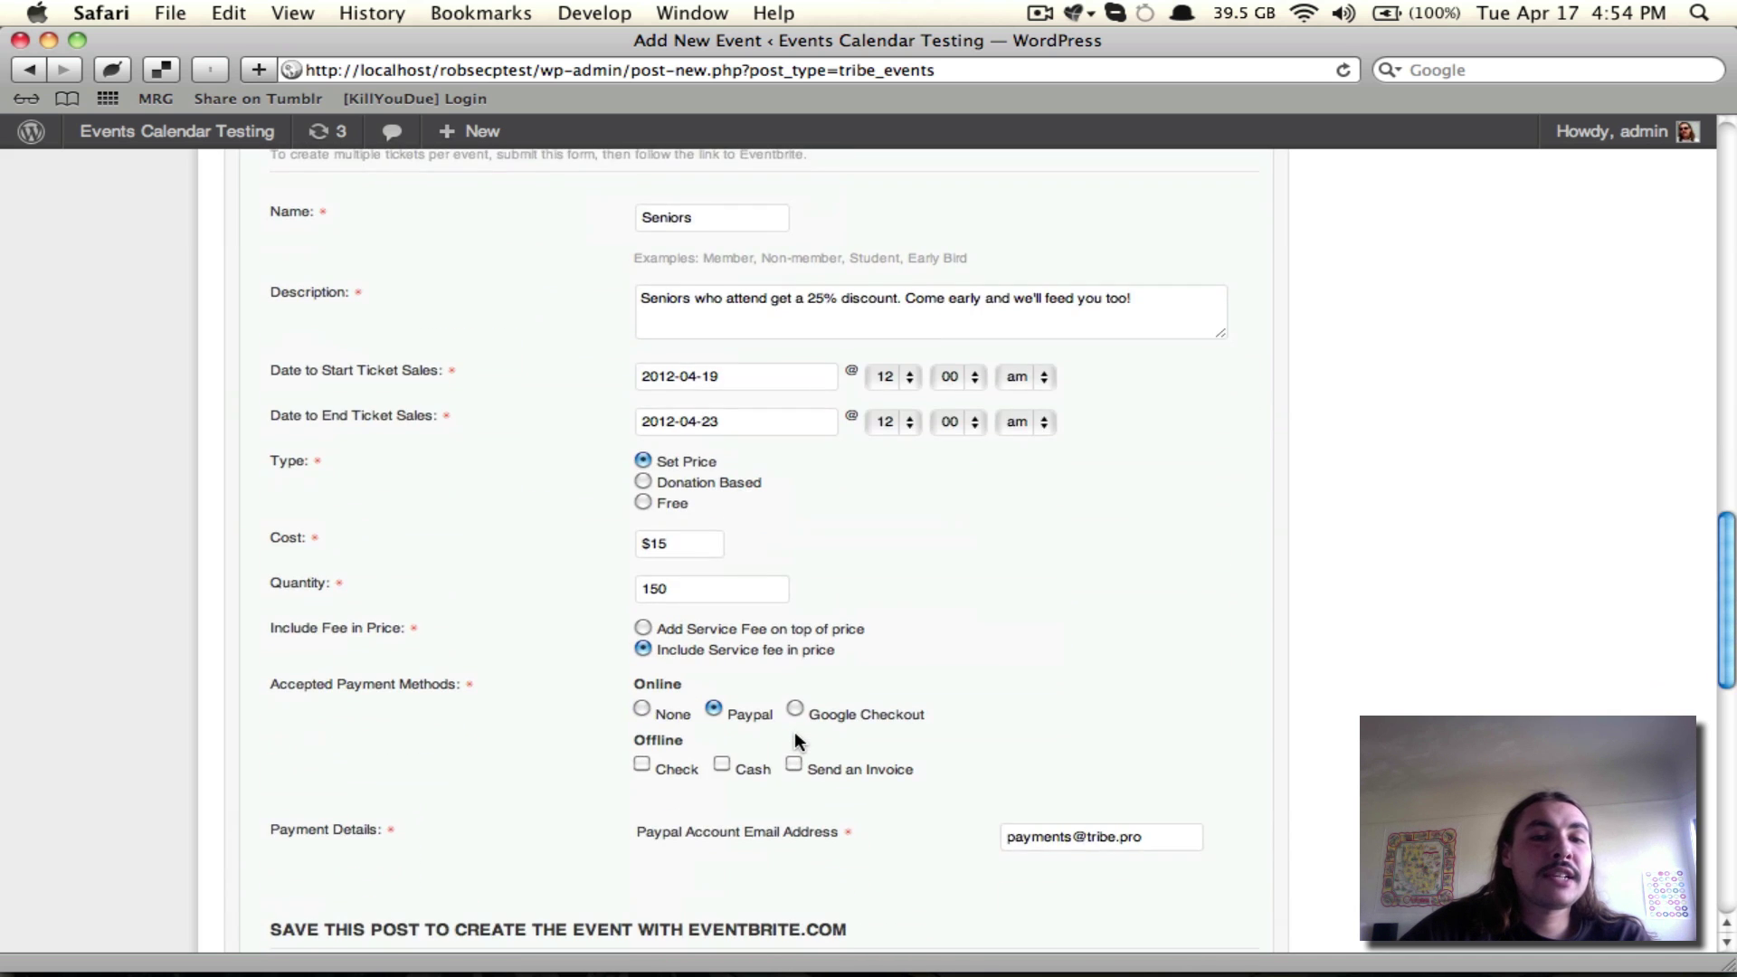
{"action": "scroll", "coordinate": [794, 733], "scroll_direction": "down", "scroll_amount": 2}
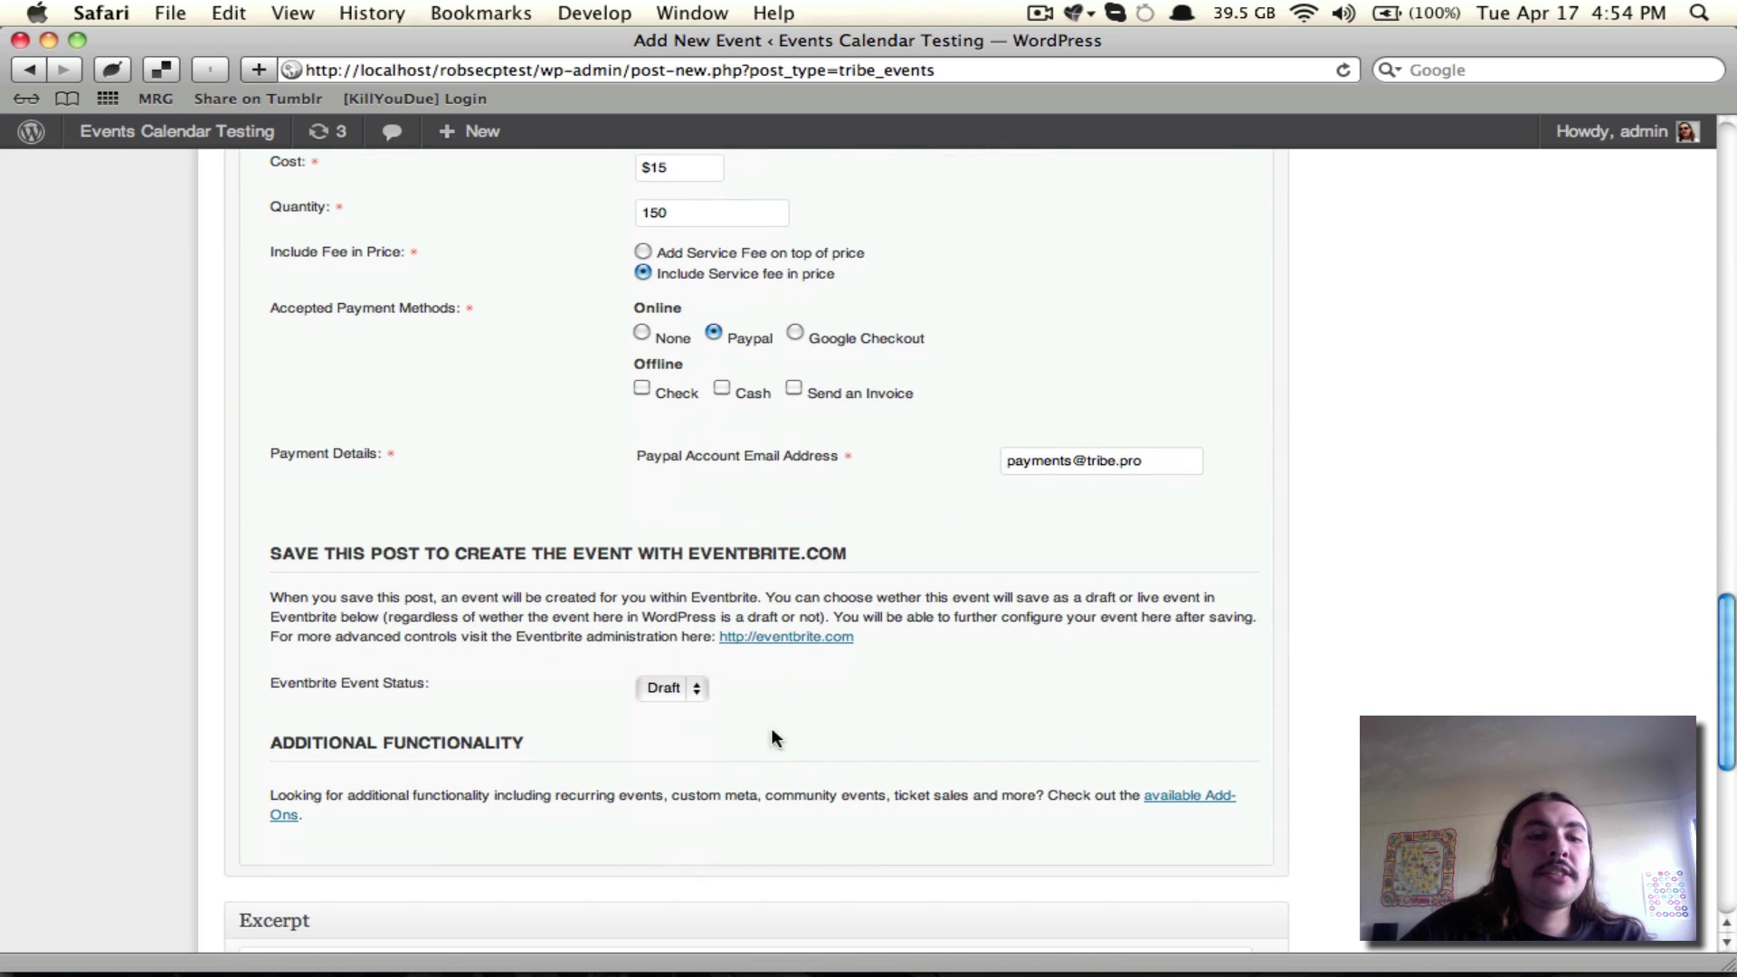
{"action": "left_click", "coordinate": [658, 687]}
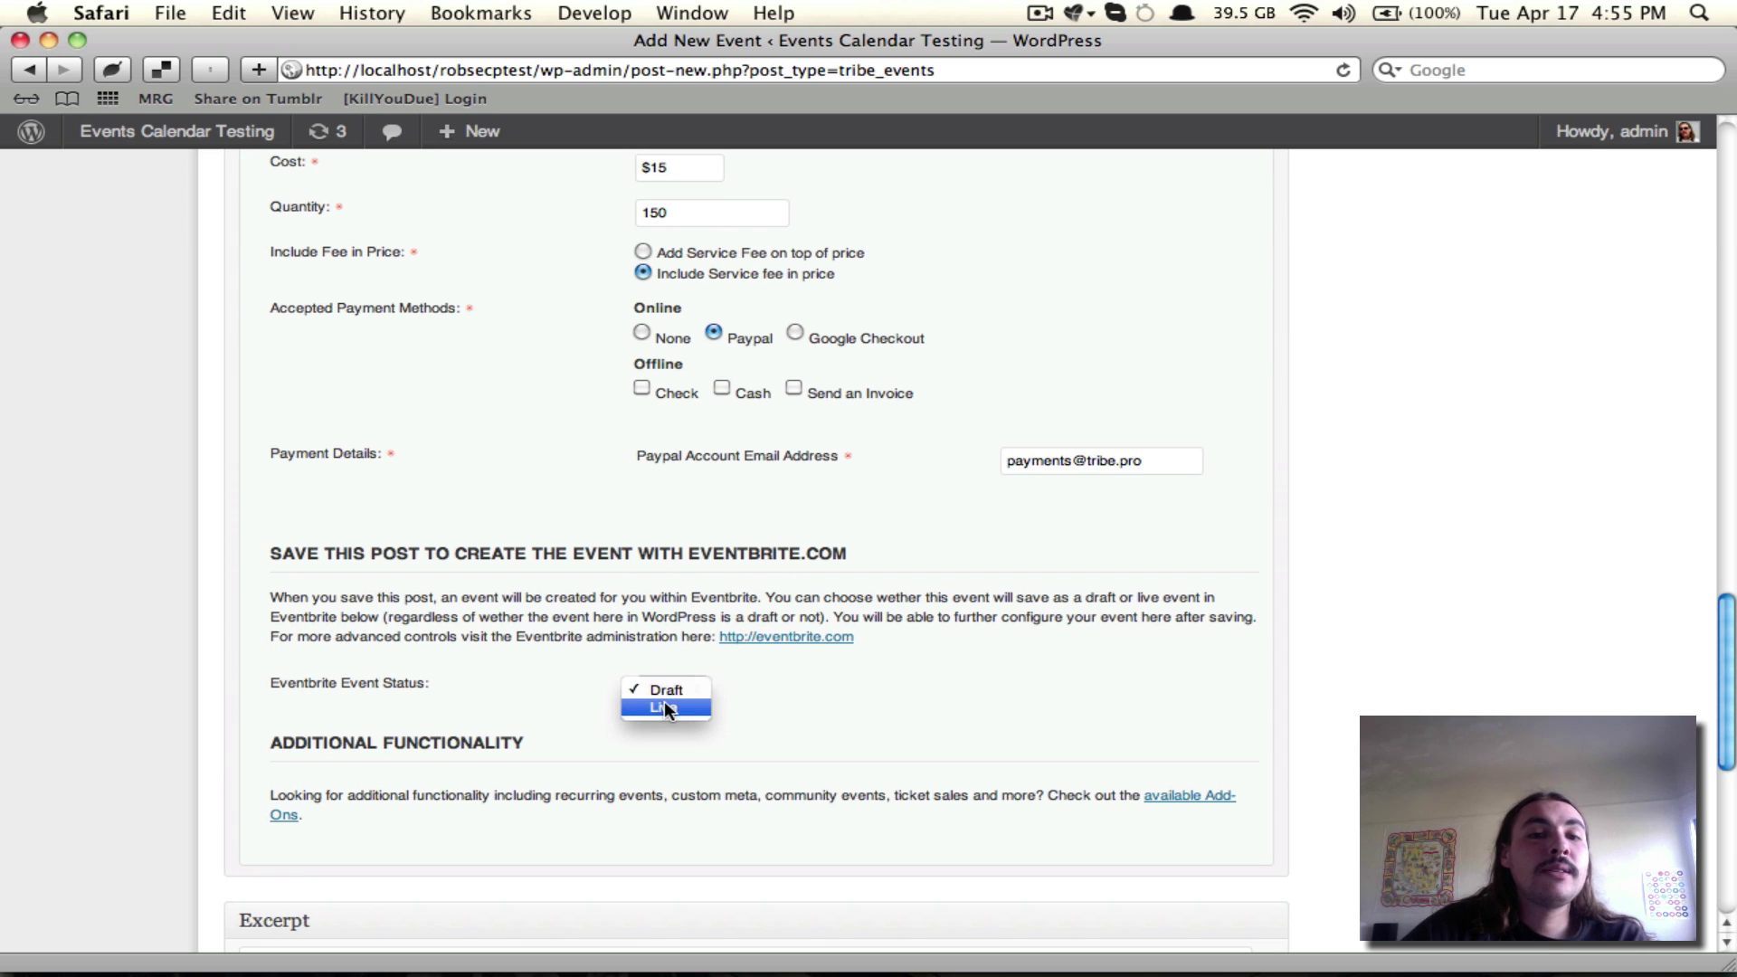
{"action": "left_click", "coordinate": [1129, 646]}
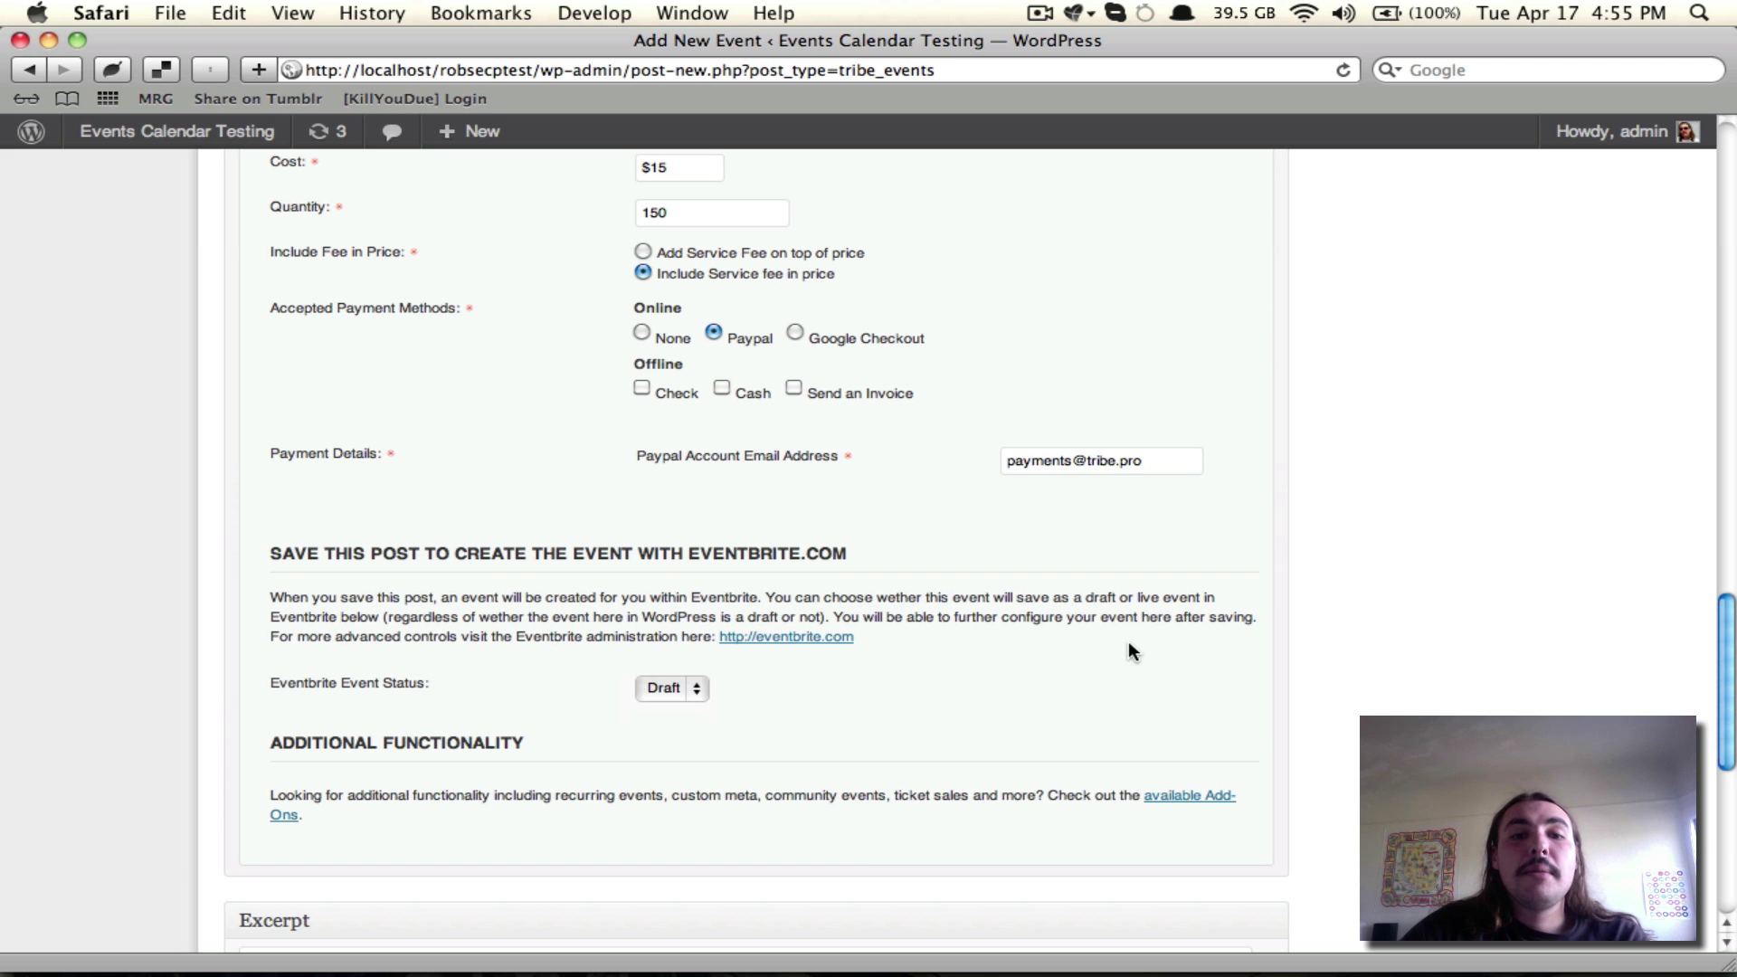
{"action": "scroll", "coordinate": [1129, 646], "scroll_direction": "up", "scroll_amount": 15}
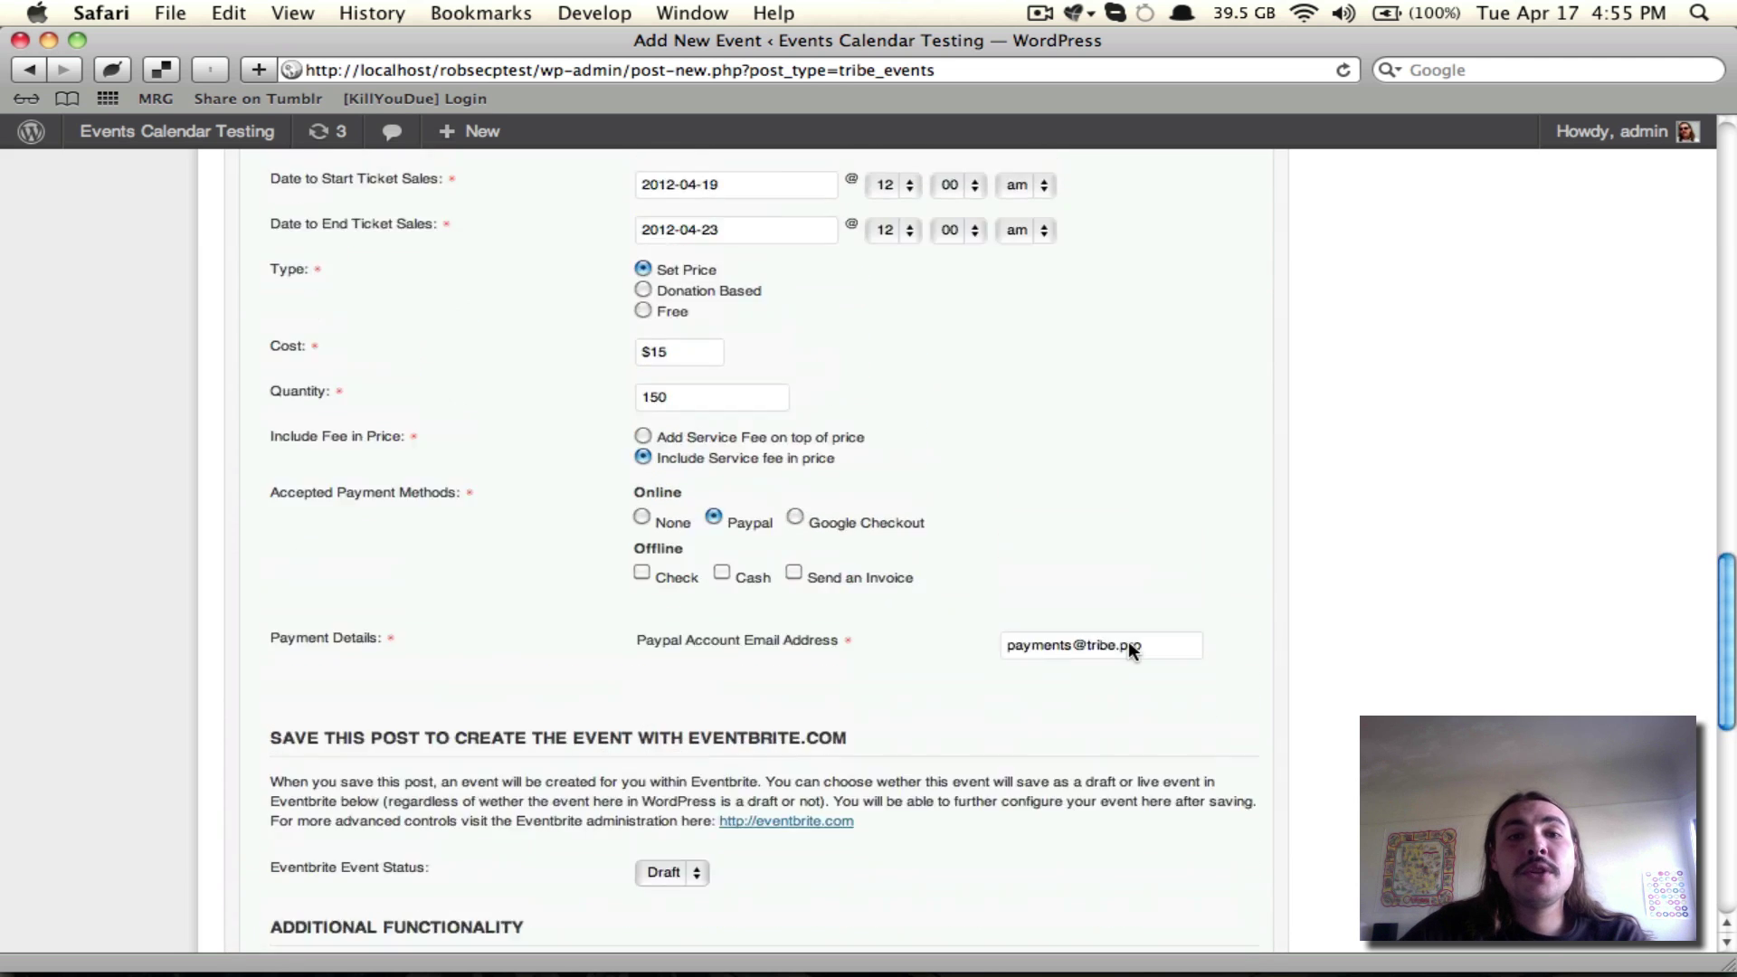
{"action": "scroll", "coordinate": [1127, 641], "scroll_direction": "up", "scroll_amount": 10}
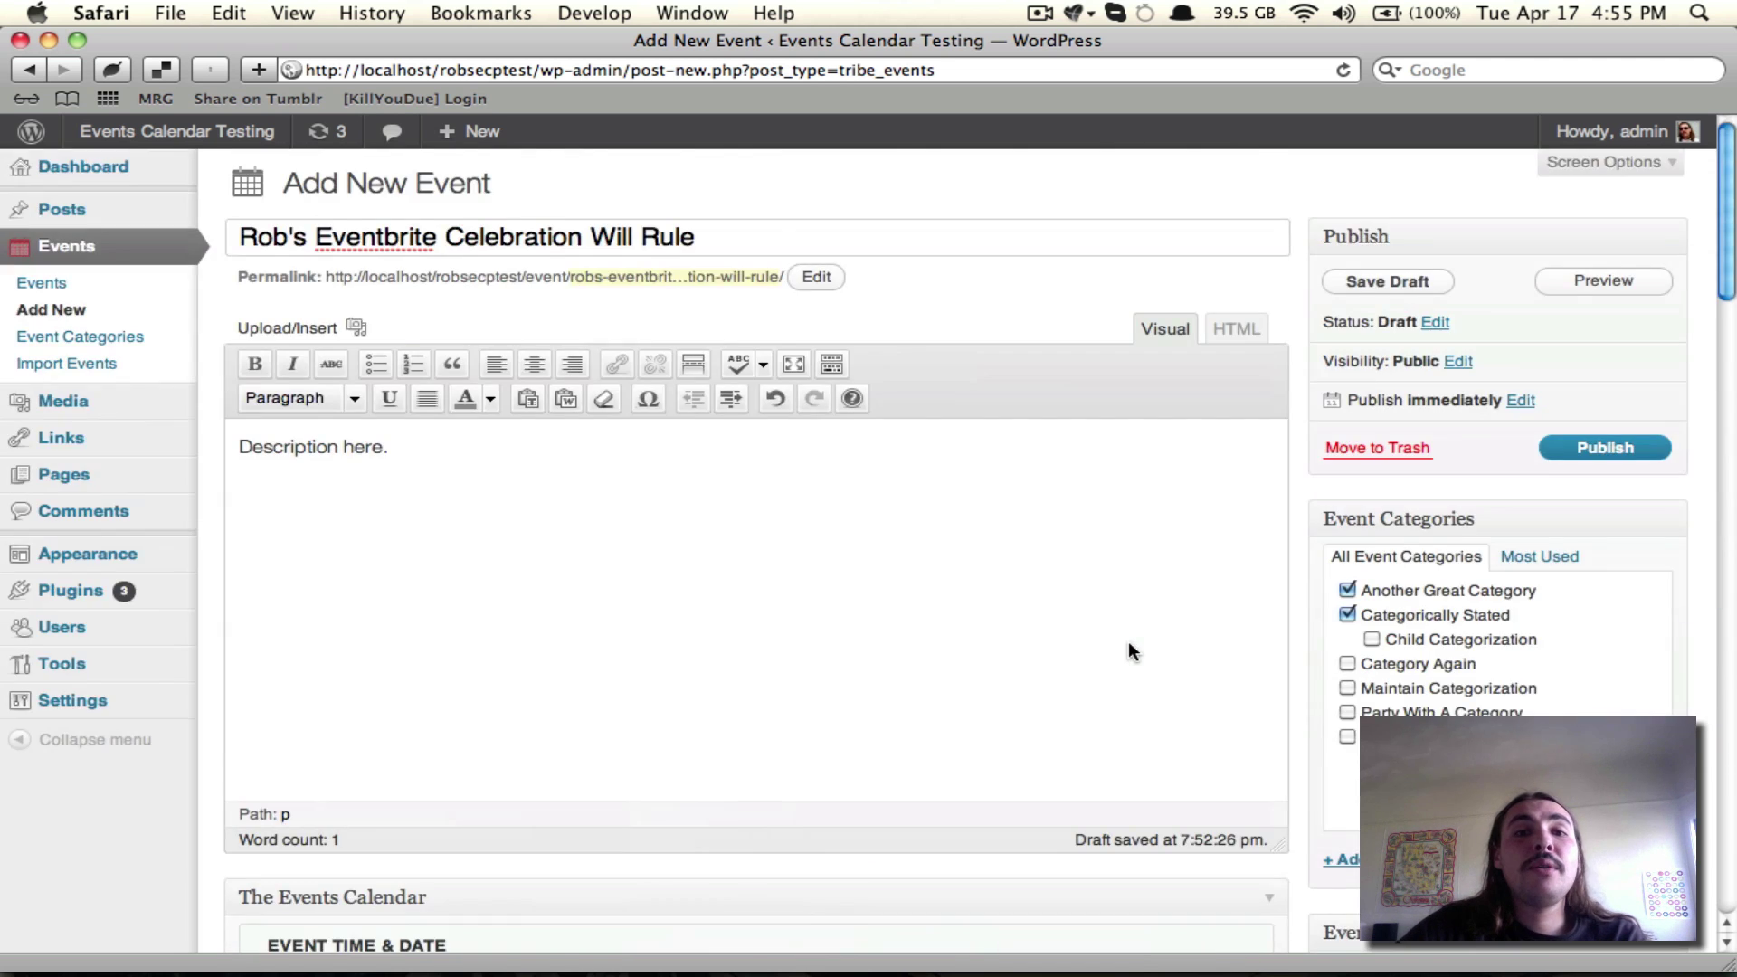
{"action": "scroll", "coordinate": [1129, 646], "scroll_direction": "down", "scroll_amount": 20}
{"action": "scroll", "coordinate": [746, 593], "scroll_direction": "up", "scroll_amount": 4}
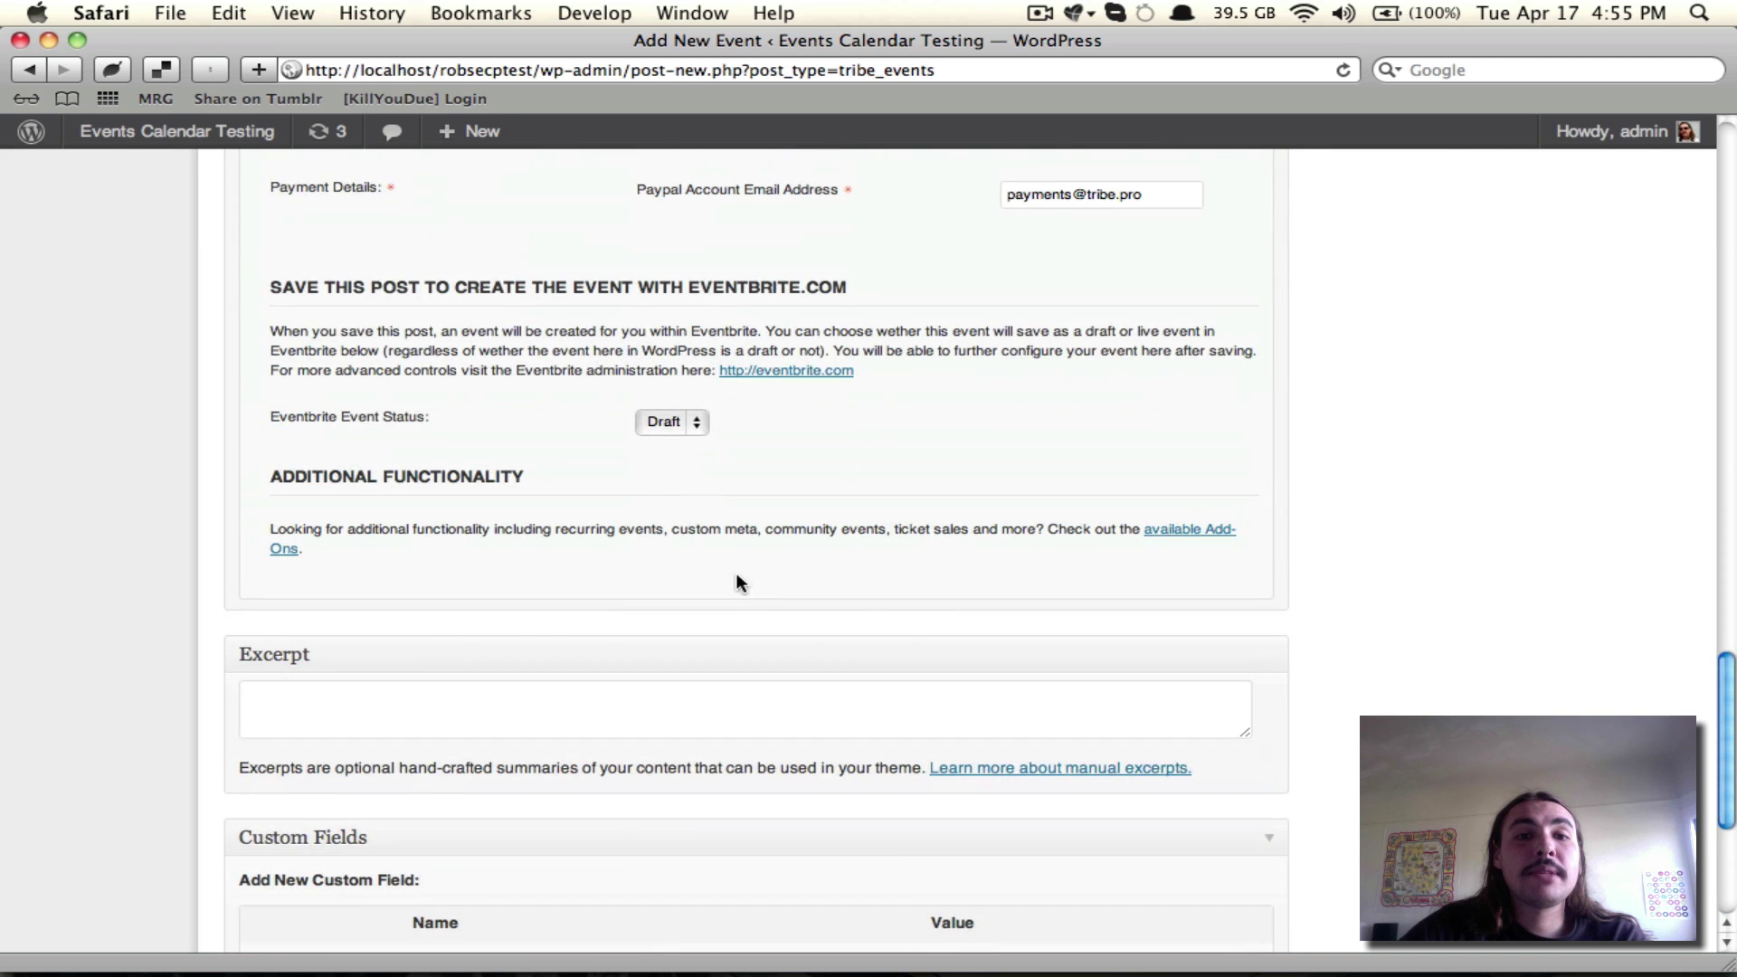
{"action": "scroll", "coordinate": [1079, 535], "scroll_direction": "up", "scroll_amount": 15}
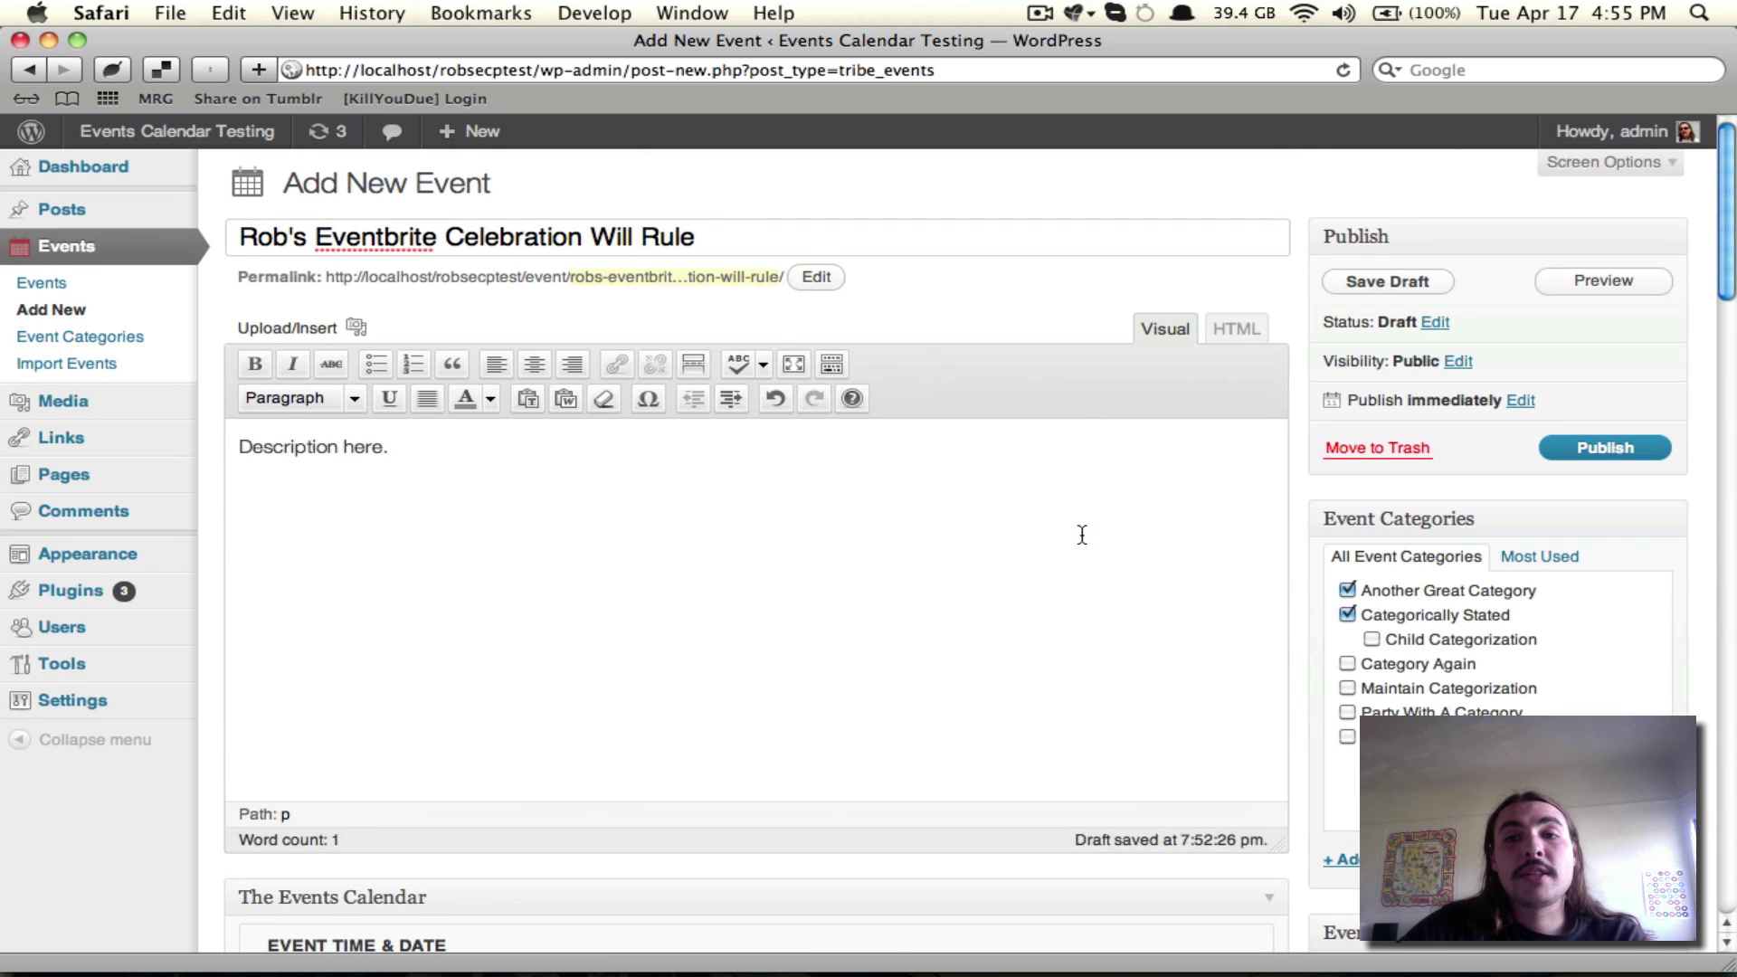